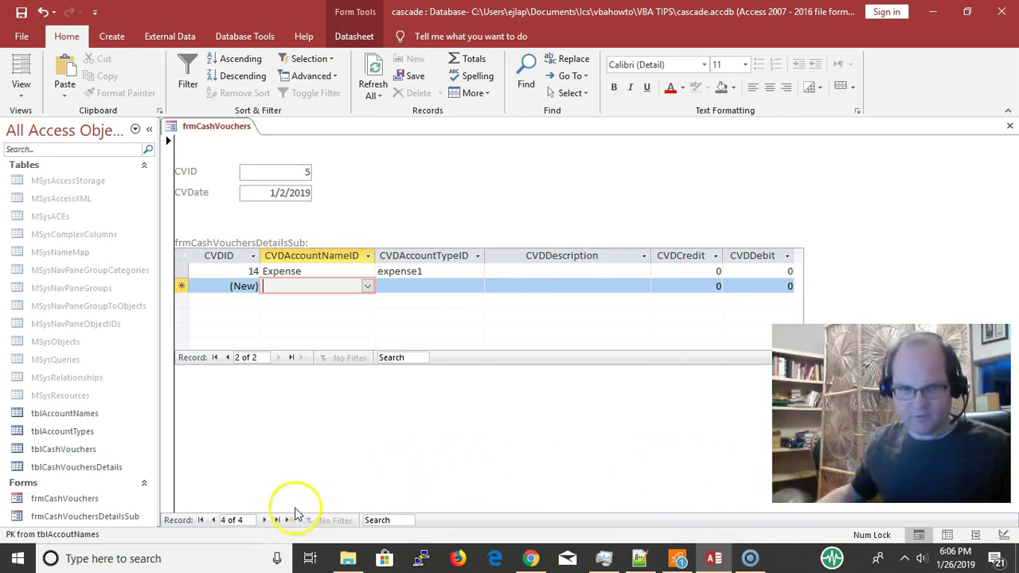
# Step: Go to the first cash voucher and examine the account name and account type choices offered on its Vendor detail line
pyautogui.click(201, 520)
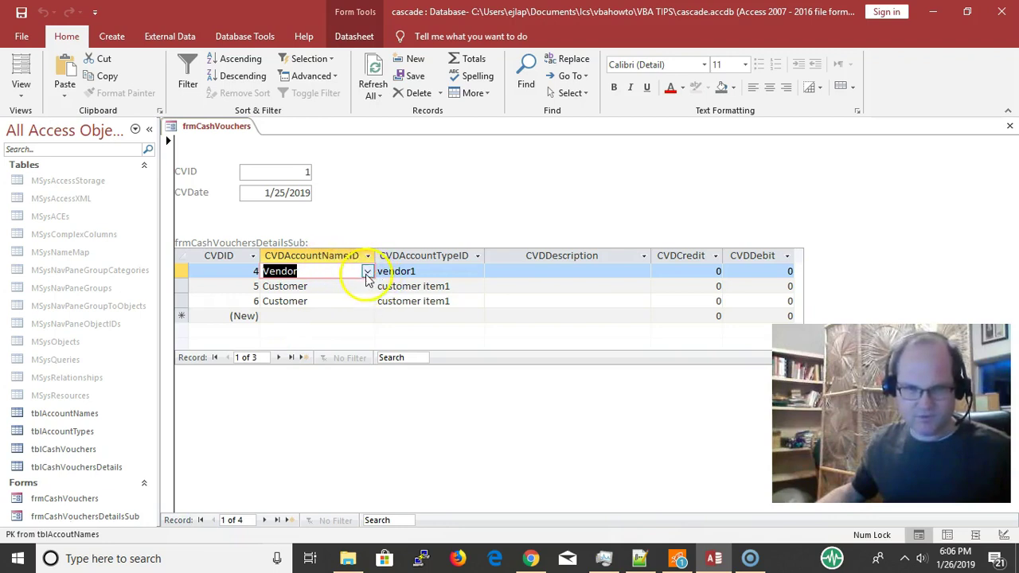
pyautogui.click(315, 287)
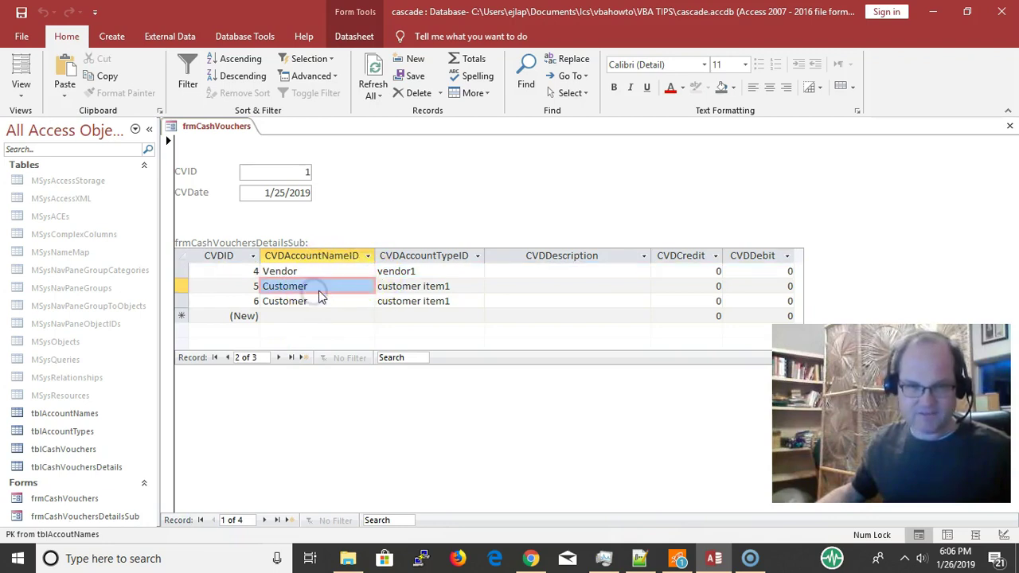
pyautogui.click(331, 300)
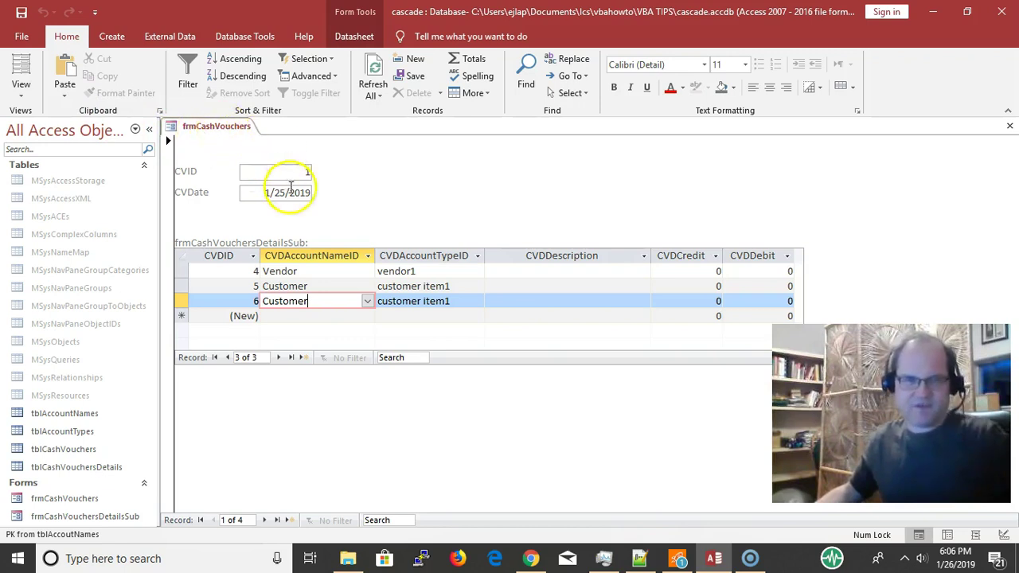
pyautogui.click(338, 273)
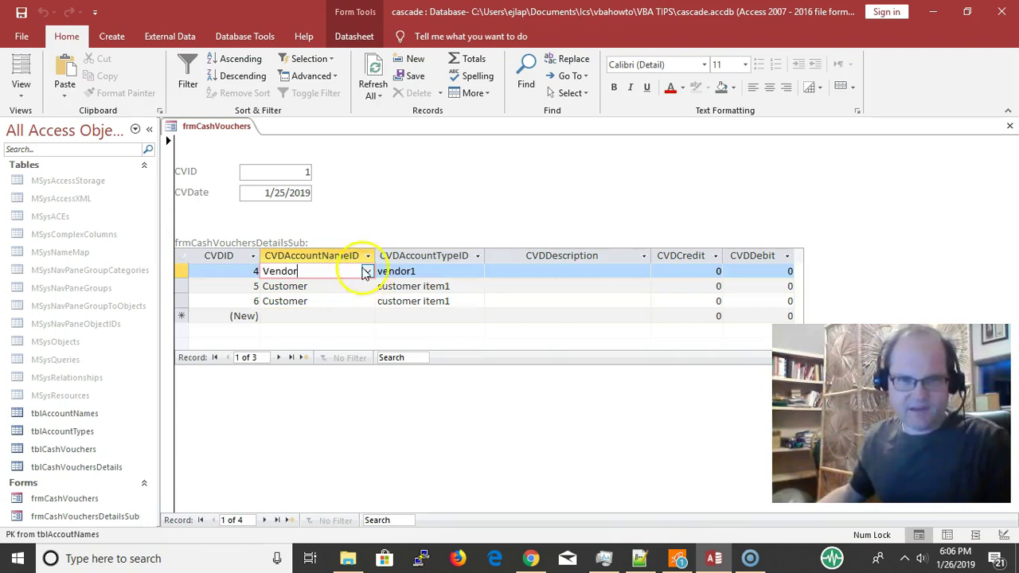
pyautogui.click(365, 272)
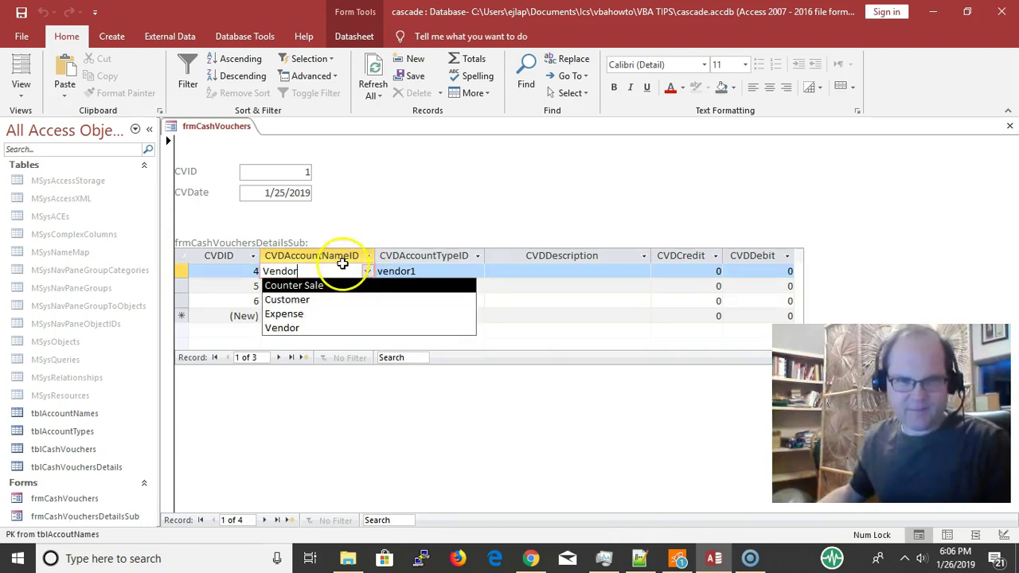
pyautogui.click(416, 269)
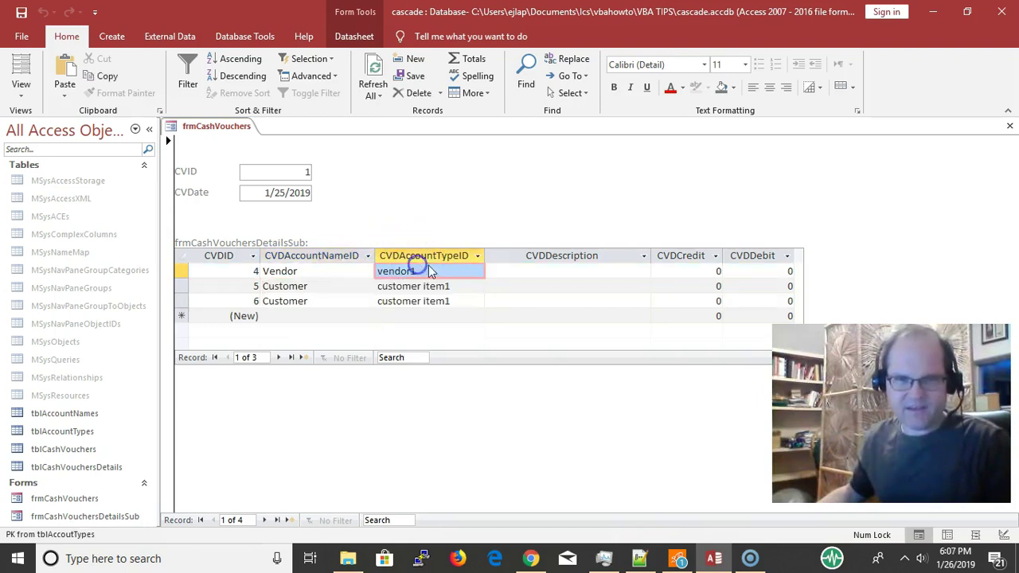
pyautogui.click(352, 272)
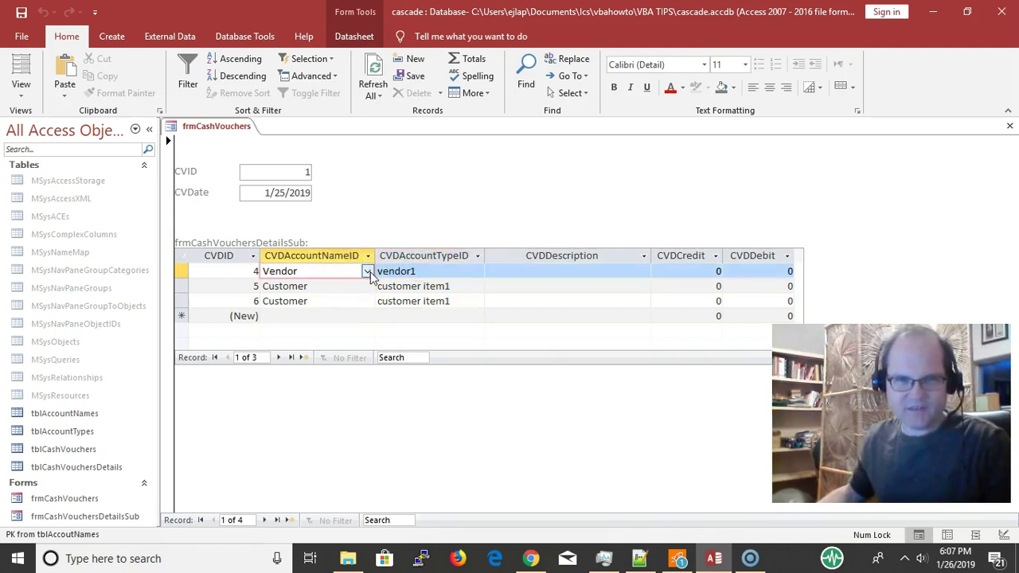
pyautogui.click(368, 272)
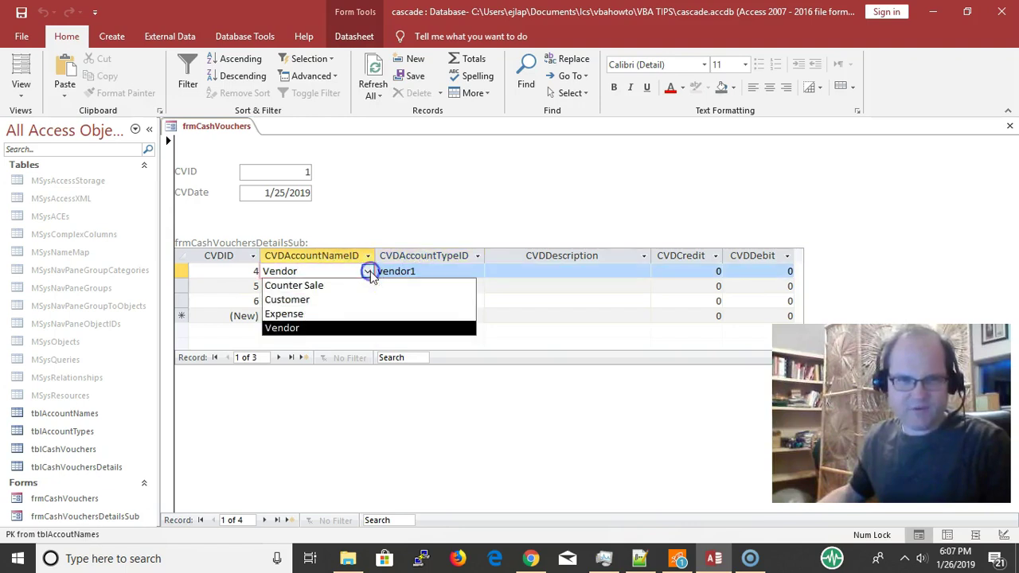
pyautogui.click(423, 270)
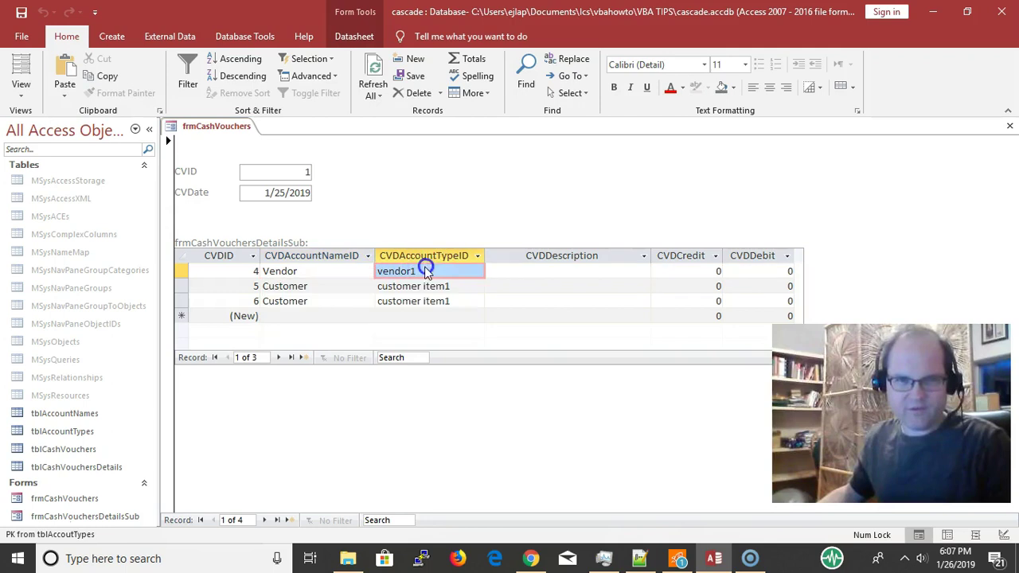
pyautogui.click(478, 256)
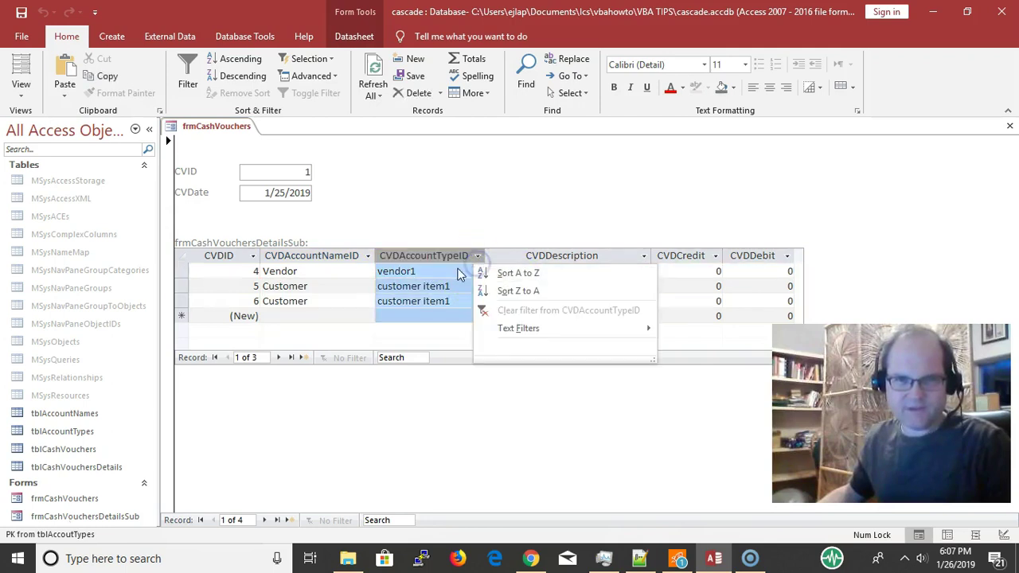
pyautogui.click(458, 271)
pyautogui.click(474, 272)
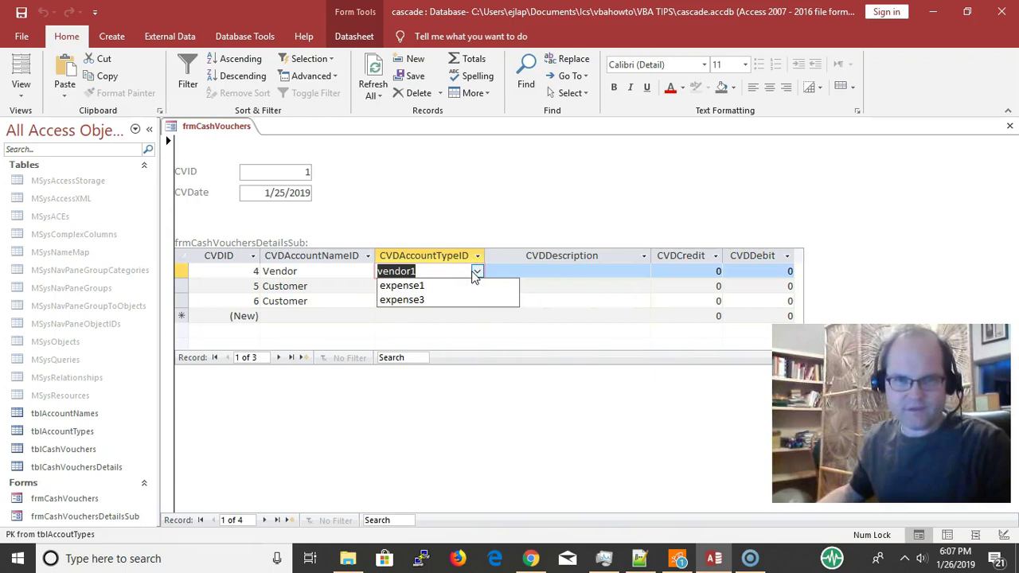
# Step: Reselect Vendor as the account name on the voucher's first detail line and set its account type to vendor2
pyautogui.click(306, 270)
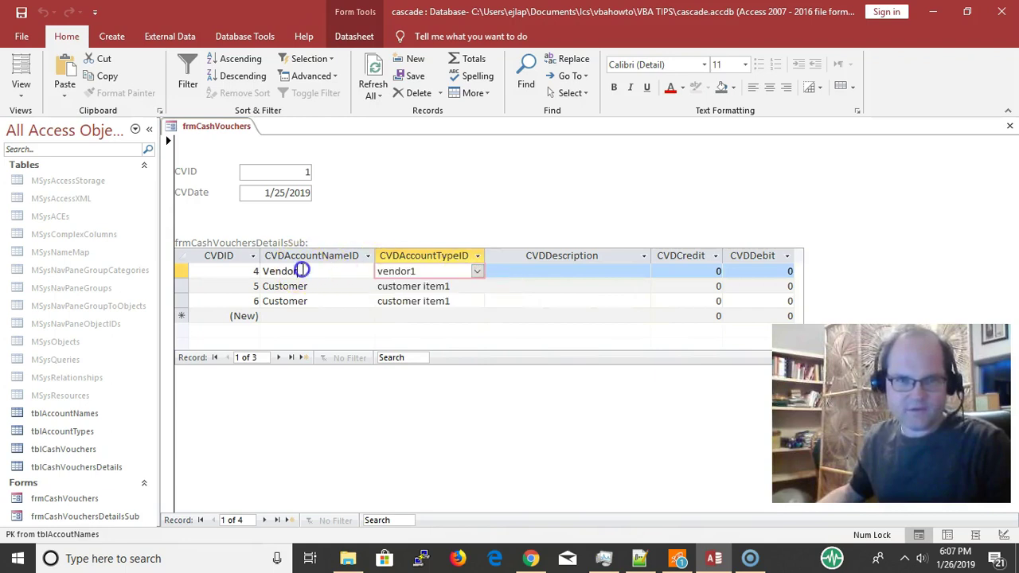
pyautogui.click(368, 271)
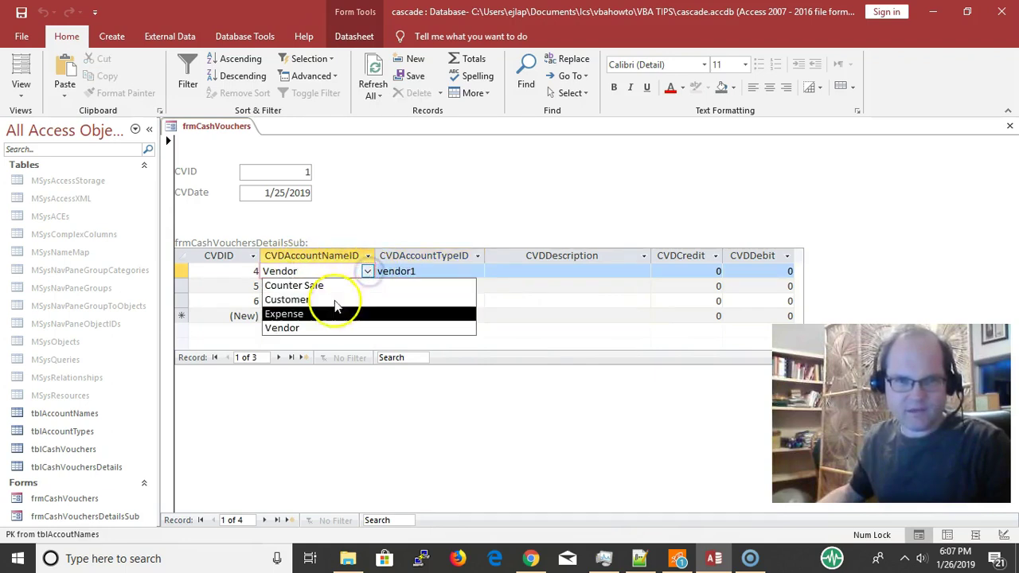
pyautogui.click(326, 327)
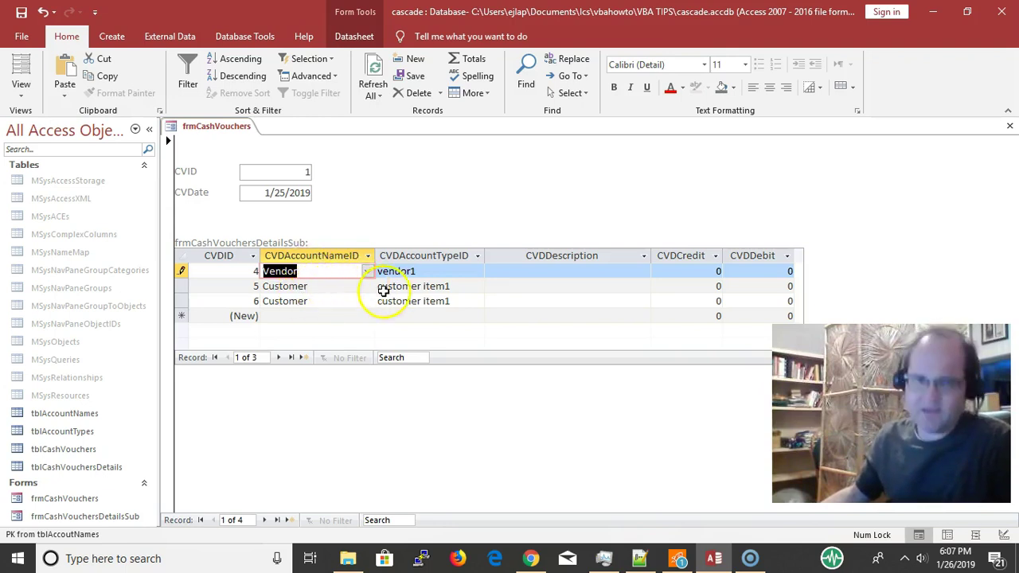
pyautogui.click(453, 269)
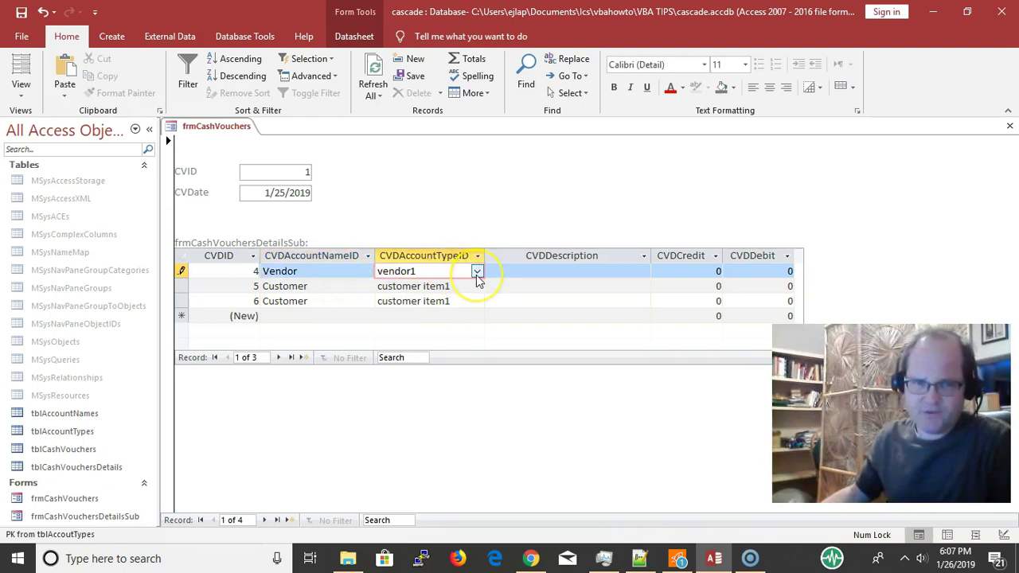
pyautogui.click(477, 273)
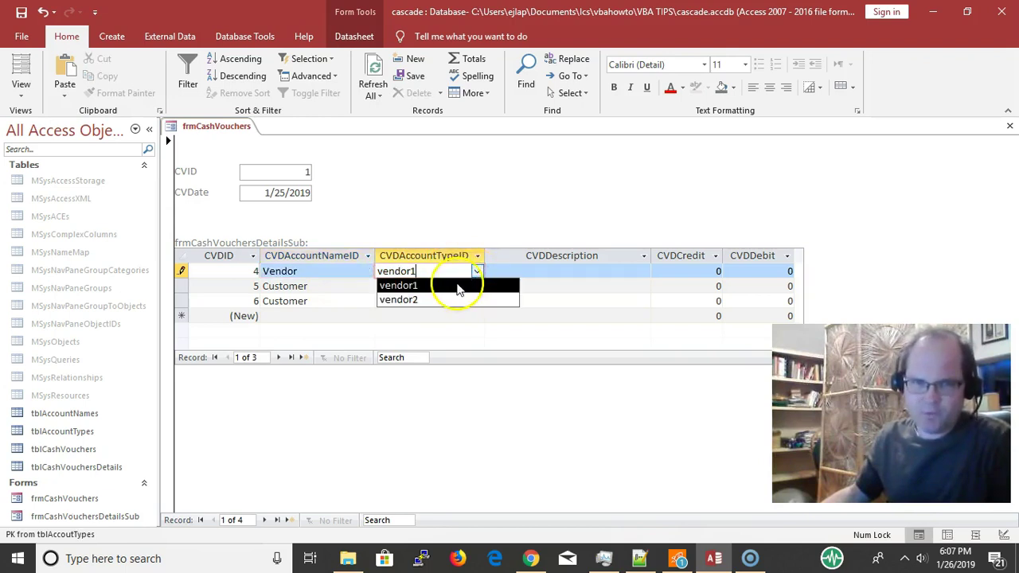
pyautogui.click(433, 301)
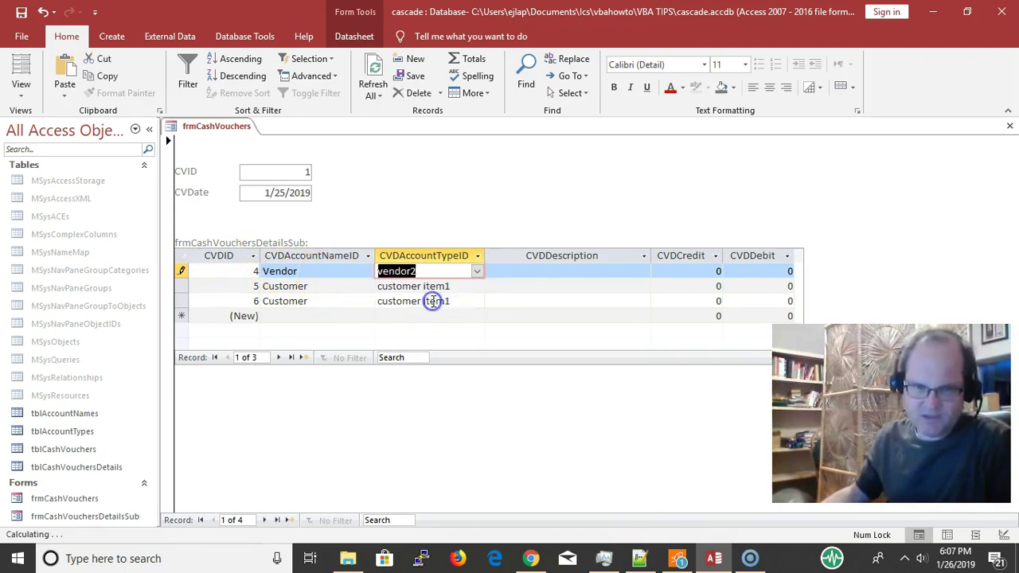
# Step: Change the second detail line's account name to Expense and its account type to expense1
pyautogui.click(335, 287)
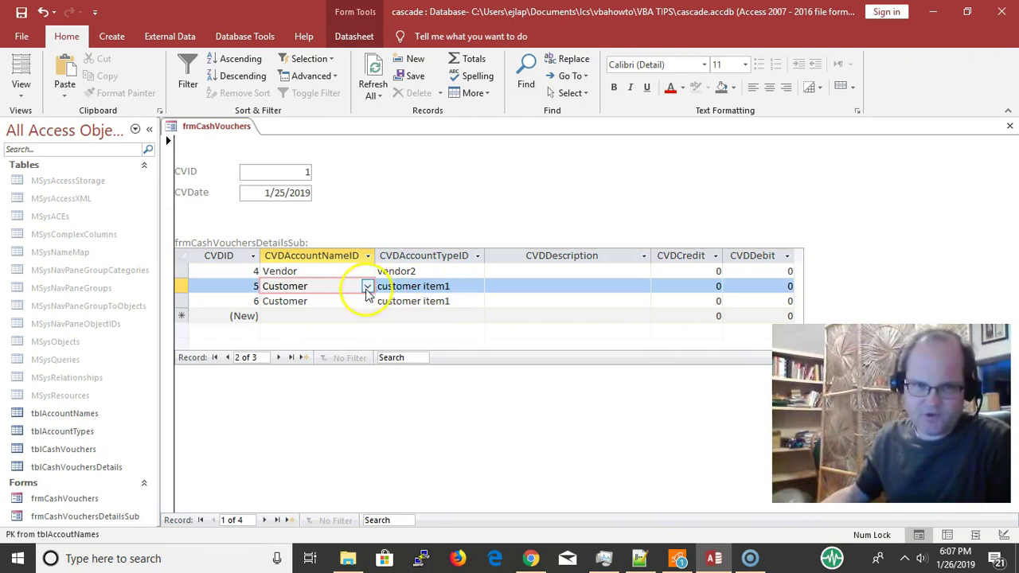
pyautogui.click(366, 286)
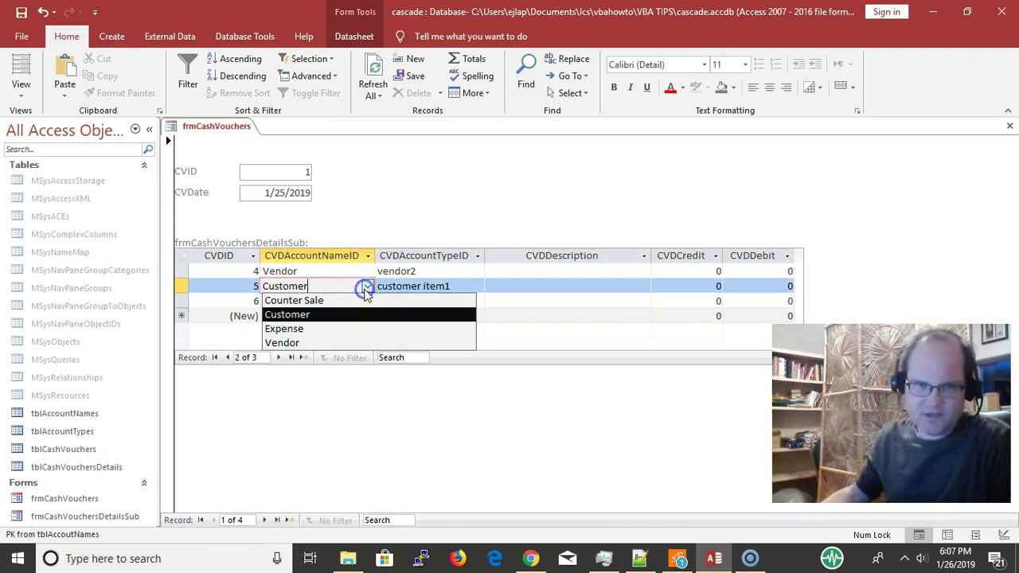
pyautogui.click(317, 329)
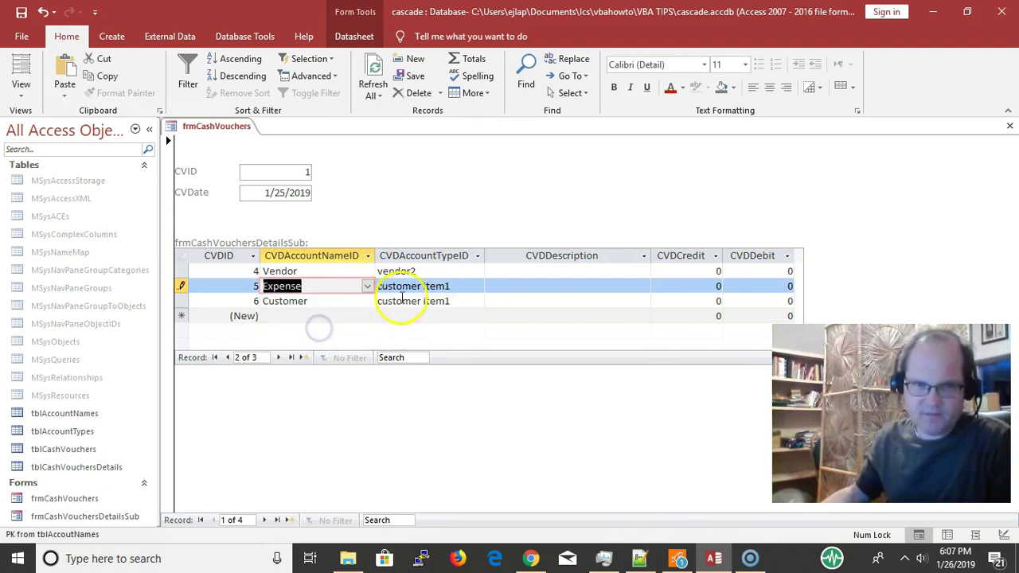
pyautogui.click(476, 286)
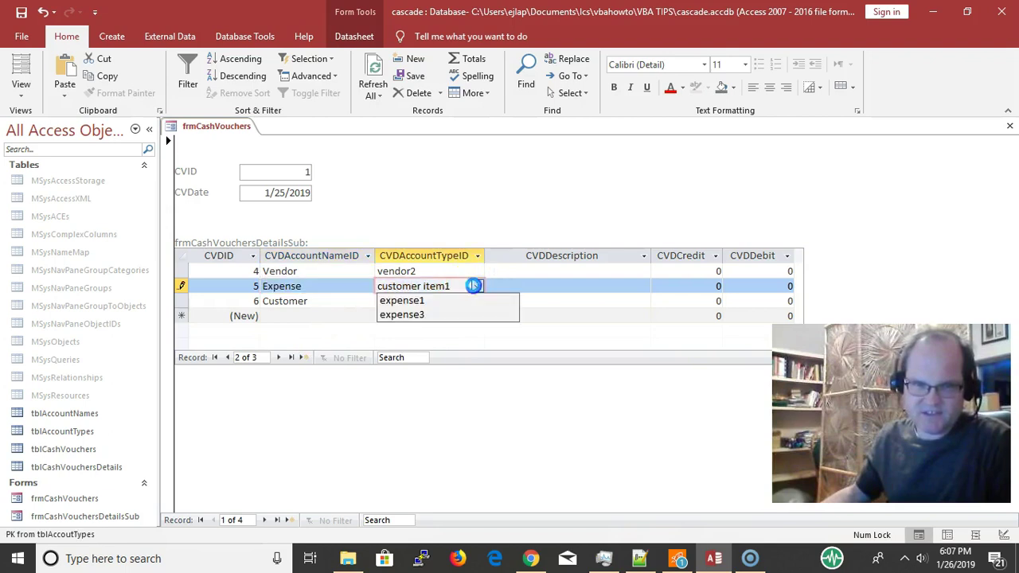
pyautogui.click(453, 300)
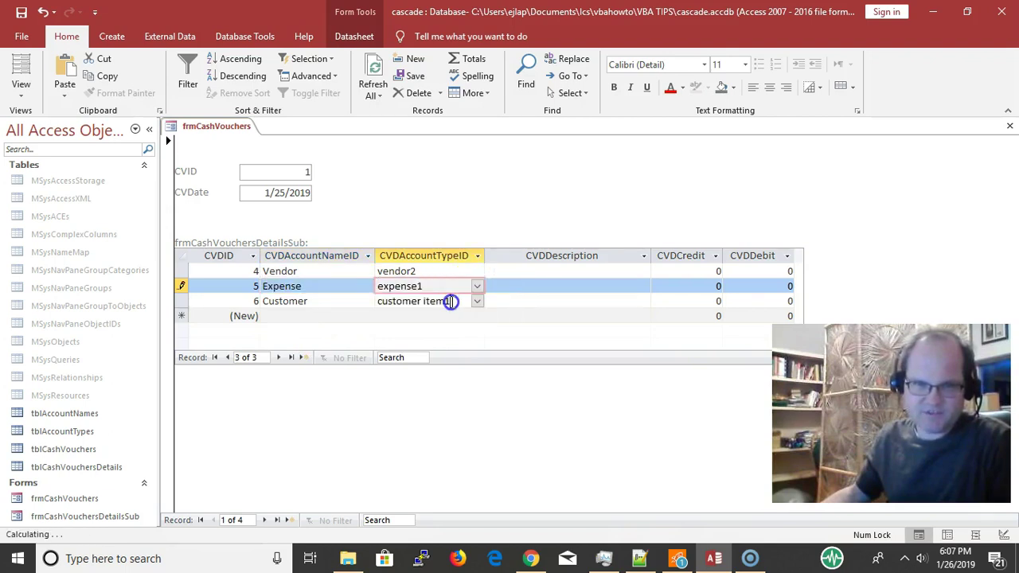
pyautogui.click(450, 301)
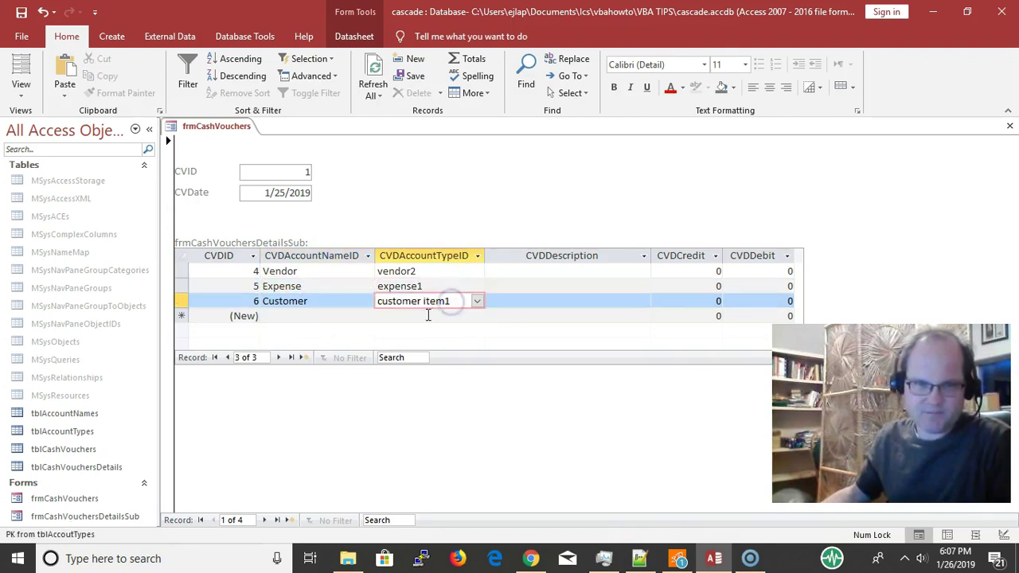
# Step: Go to the second cash voucher and review its CVID, CVDate and detail lines
pyautogui.click(552, 271)
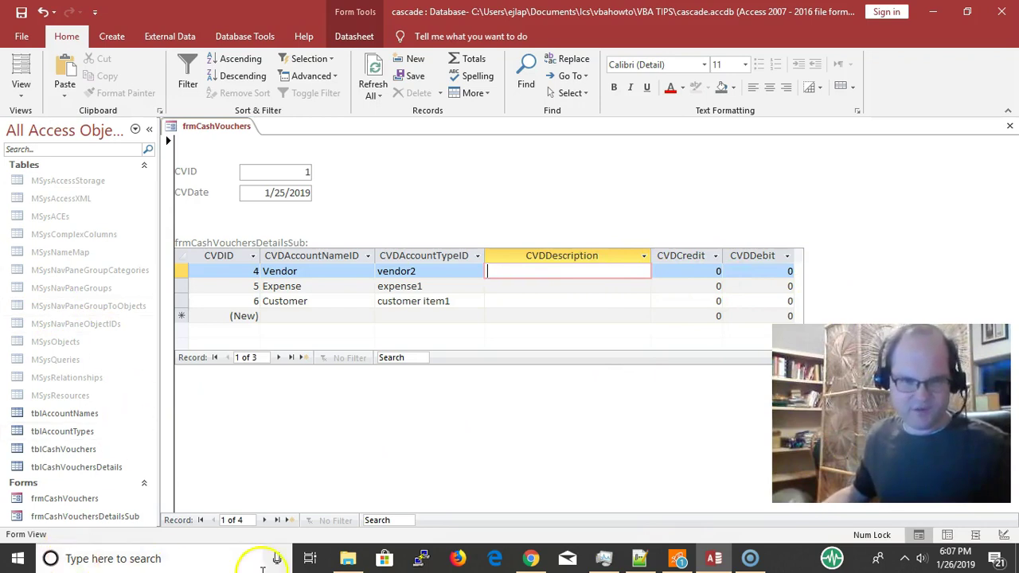
pyautogui.click(267, 520)
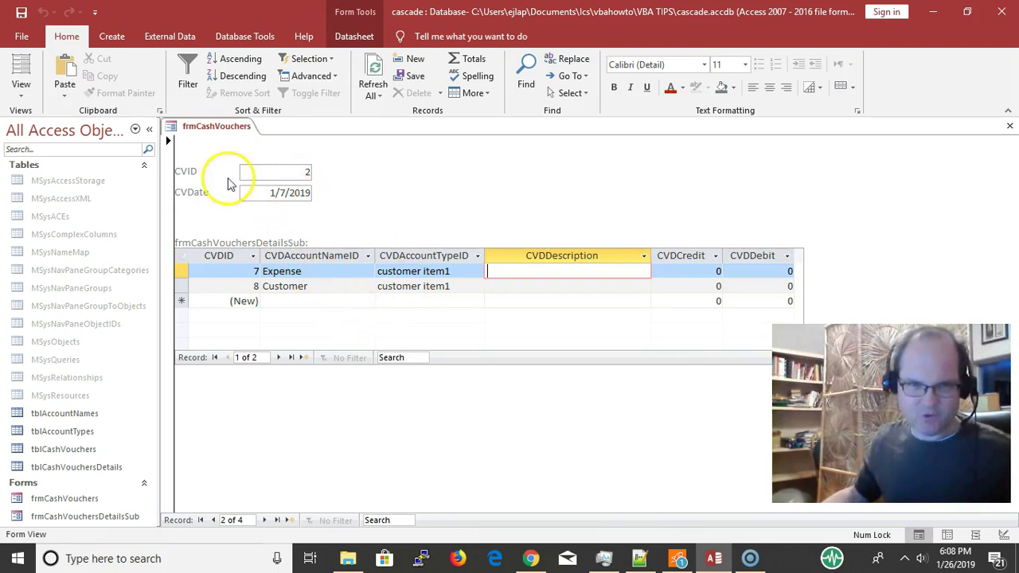
pyautogui.click(255, 175)
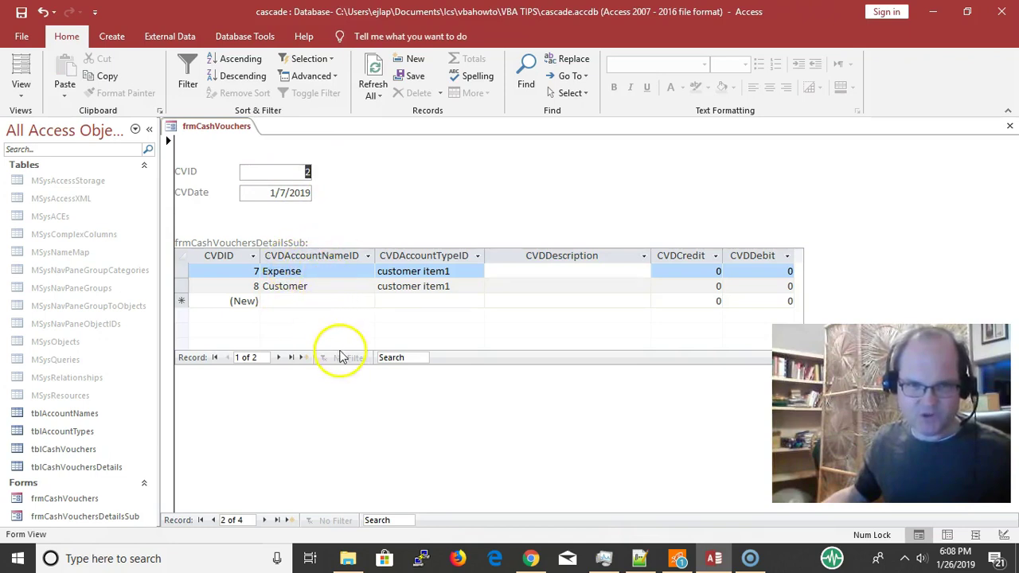
pyautogui.click(243, 192)
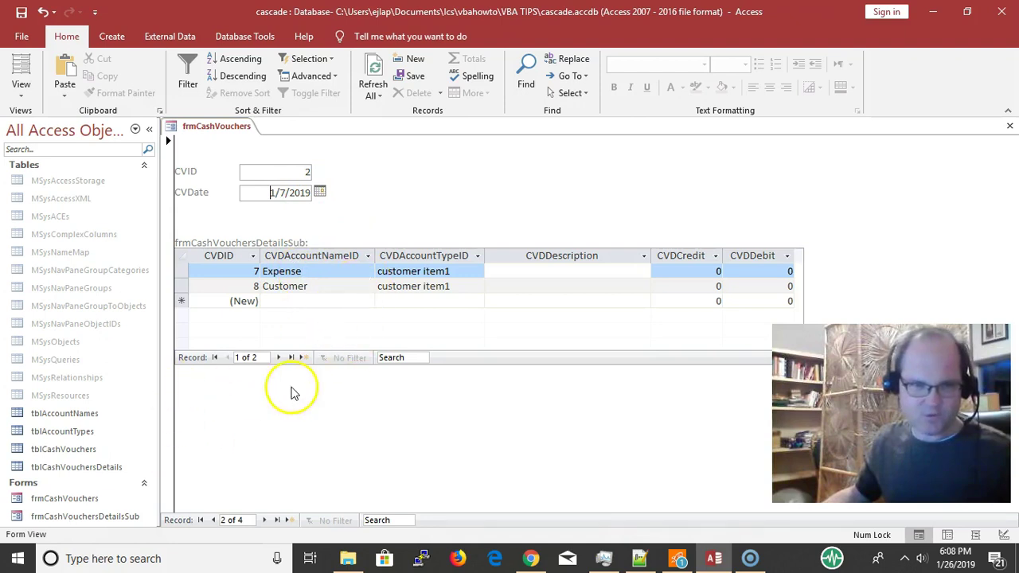
# Step: Add a new cash voucher dated 1/12/2019
pyautogui.click(290, 520)
pyautogui.click(319, 191)
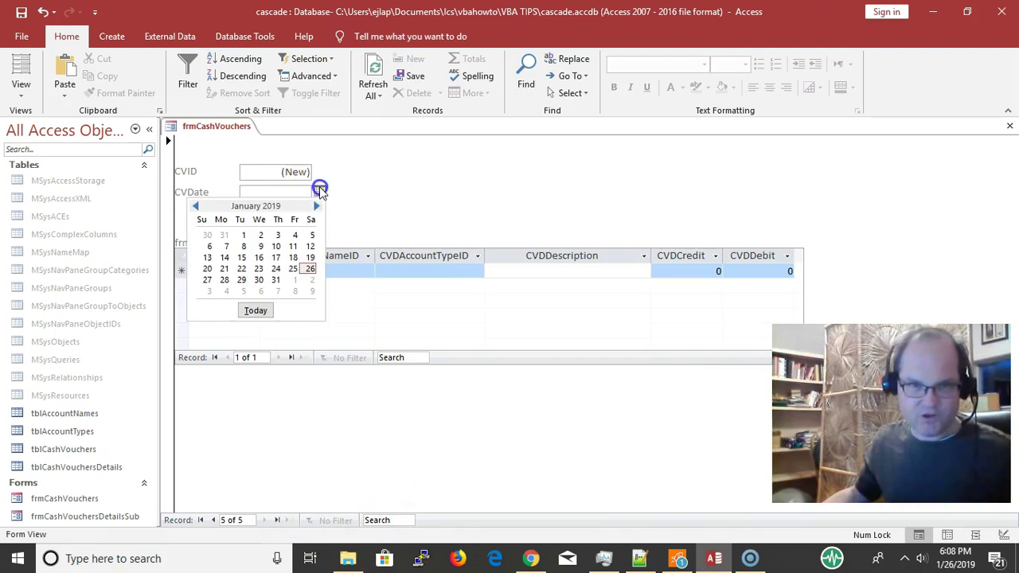
pyautogui.click(311, 246)
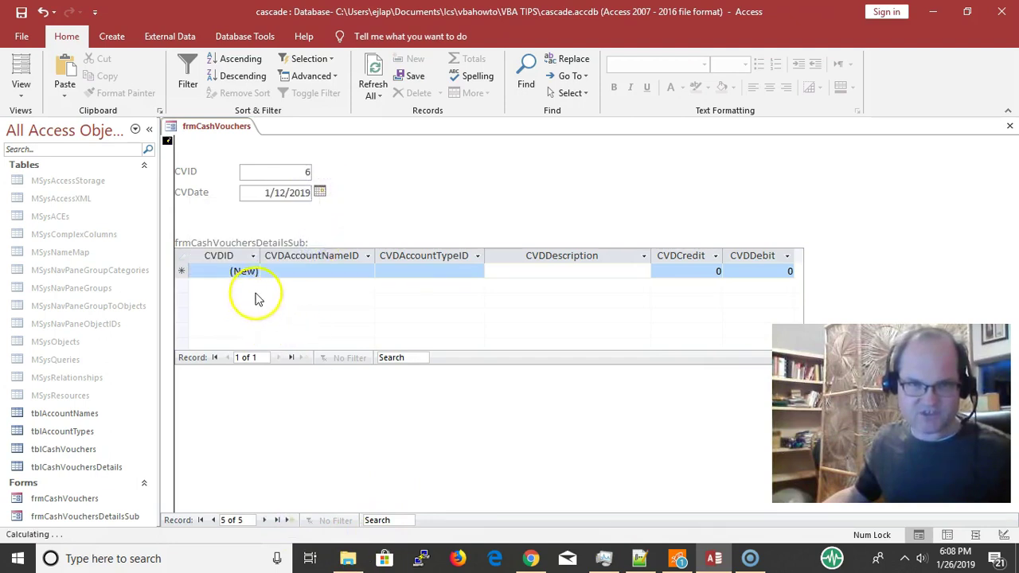
# Step: Add a detail line to the new voucher with account name Counter Sale and account type counter item2
pyautogui.click(315, 275)
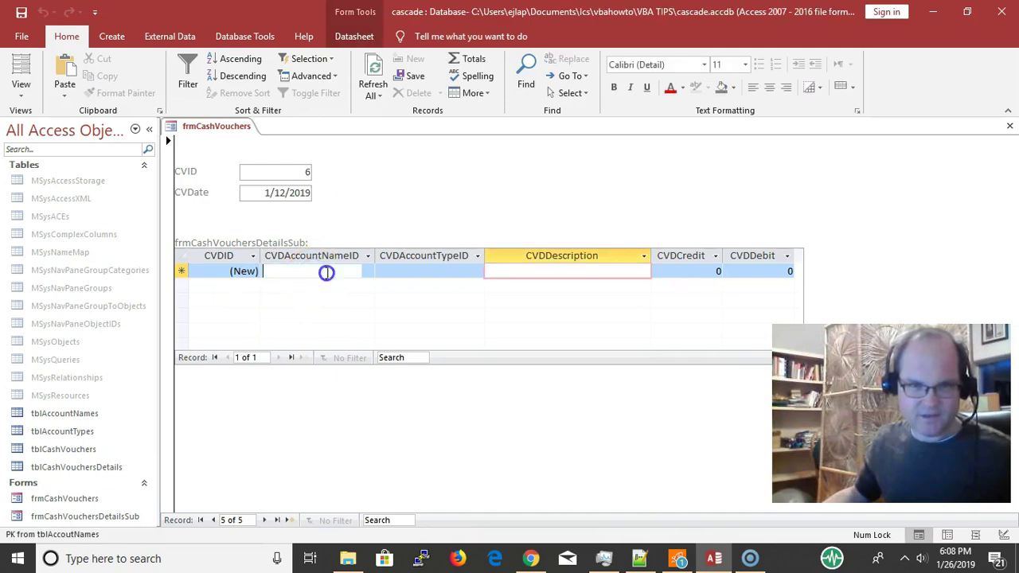
pyautogui.click(368, 273)
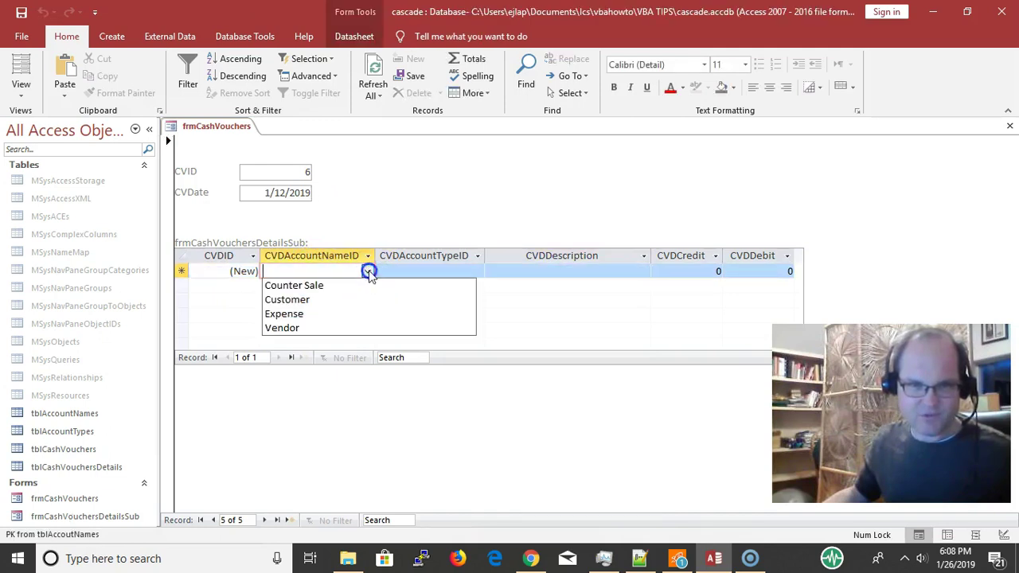
pyautogui.click(335, 288)
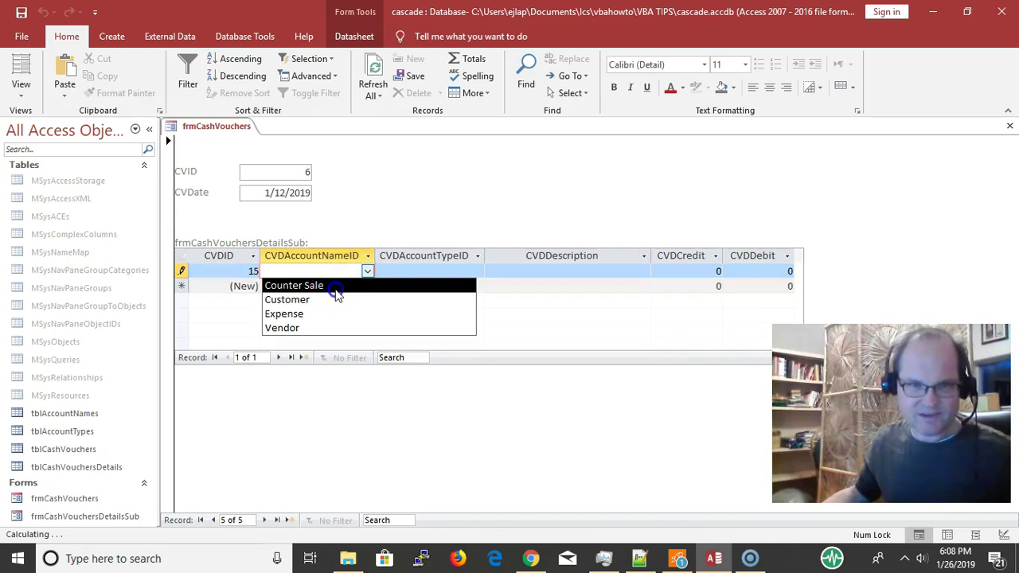
pyautogui.click(419, 272)
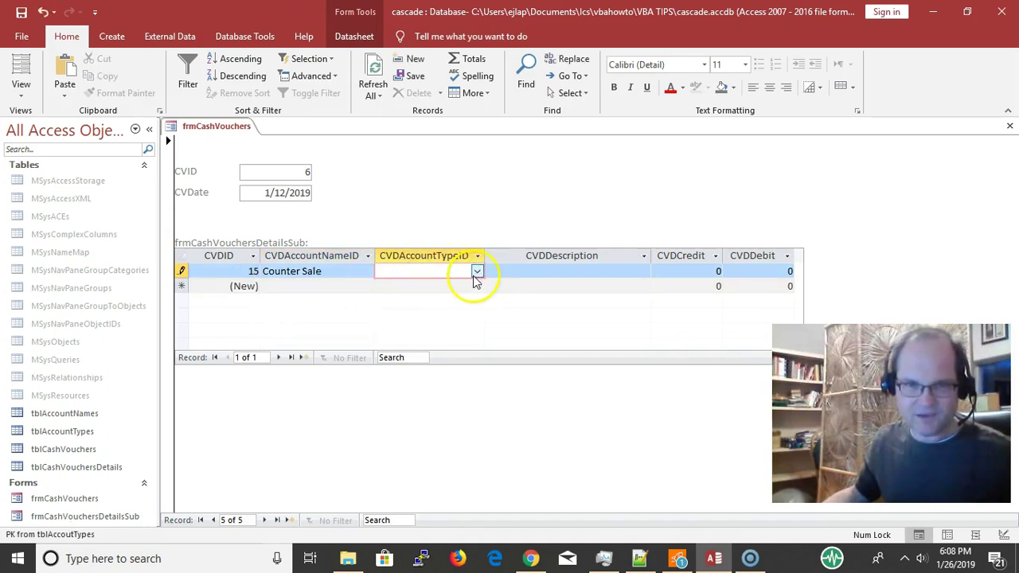
pyautogui.click(476, 273)
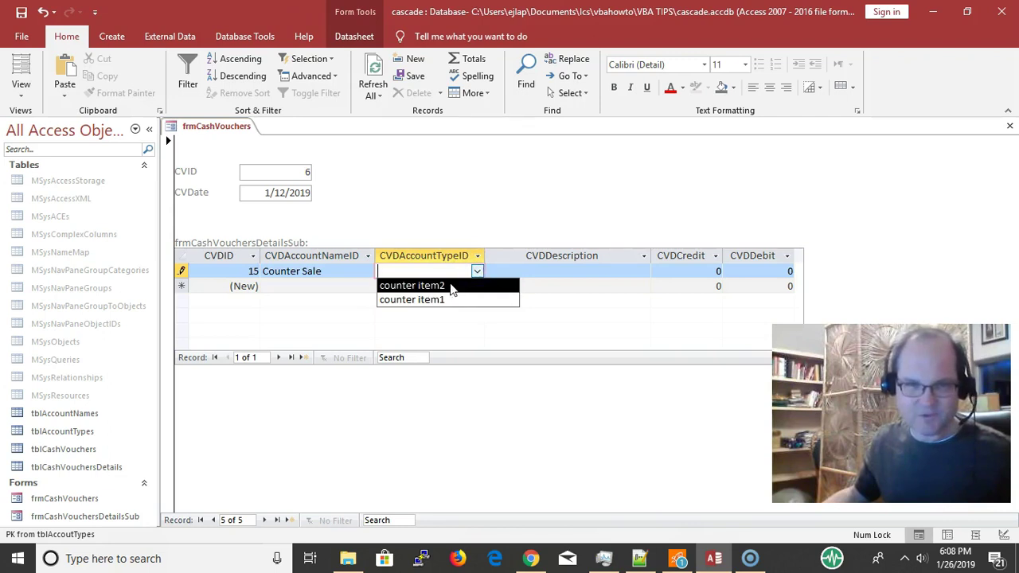
pyautogui.click(451, 287)
pyautogui.click(346, 287)
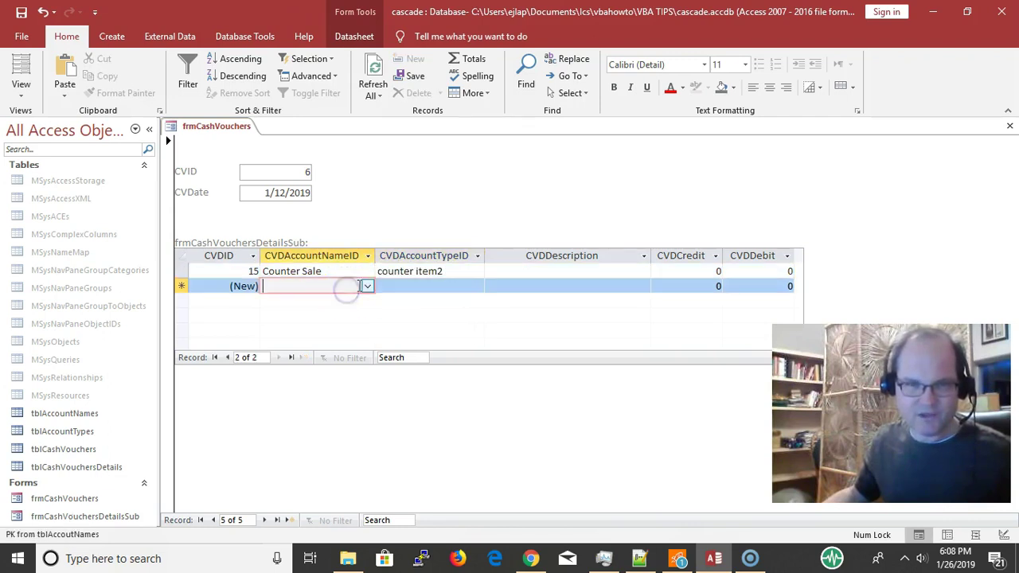
# Step: Add a second detail line to the 1/12/2019 voucher with account name Expense and account type expense3
pyautogui.click(371, 285)
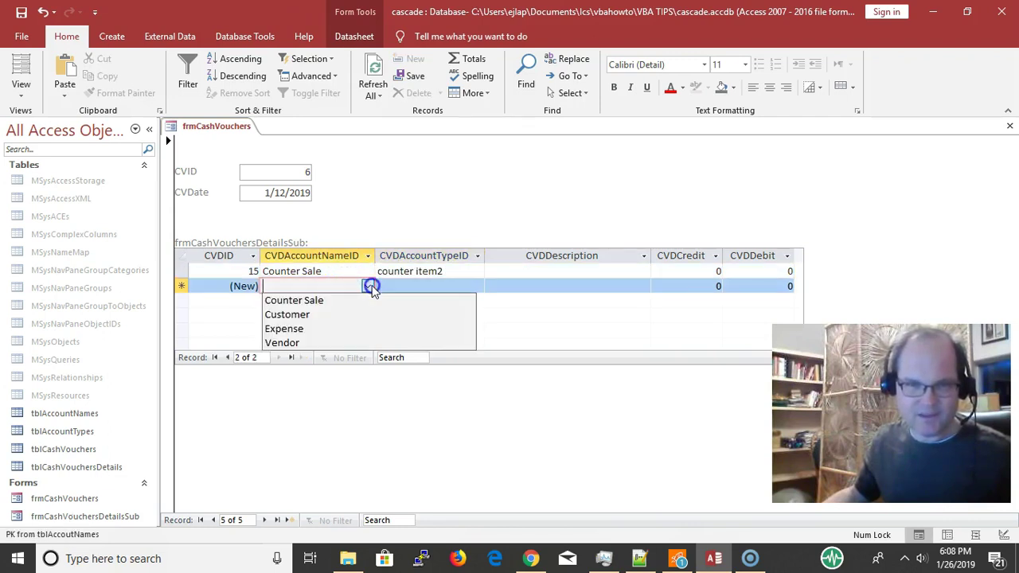
pyautogui.click(328, 329)
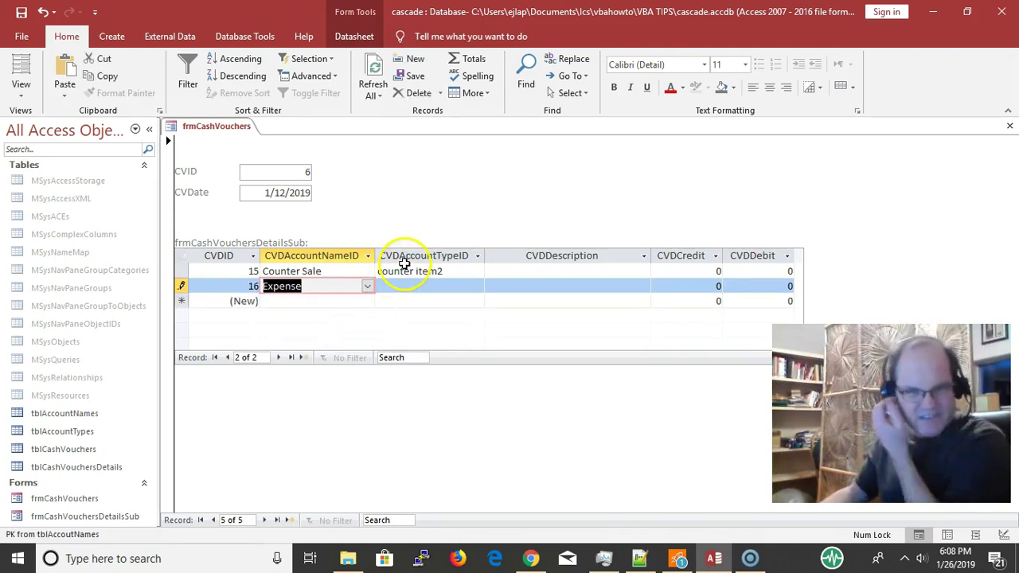
pyautogui.click(454, 288)
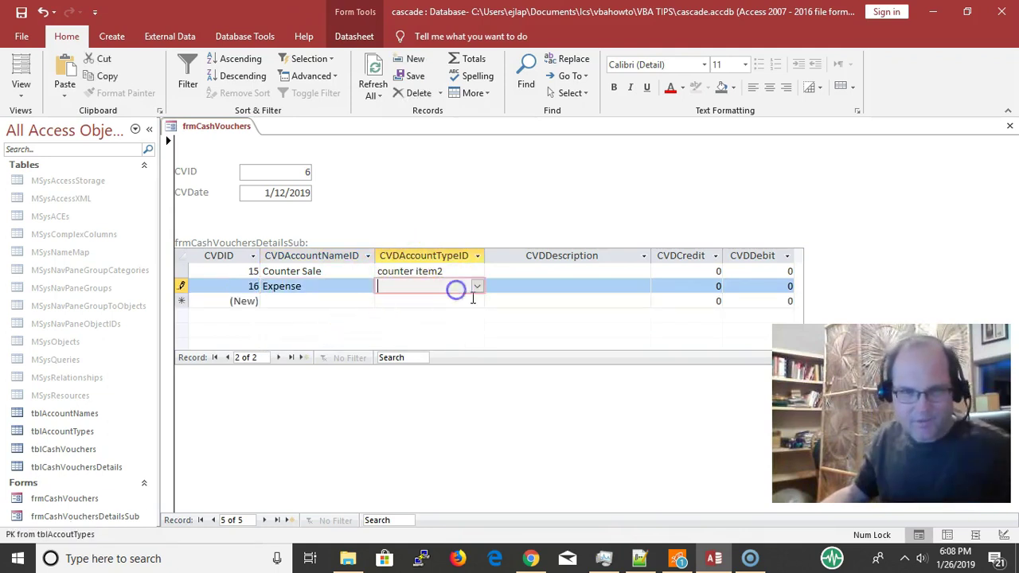
pyautogui.click(479, 289)
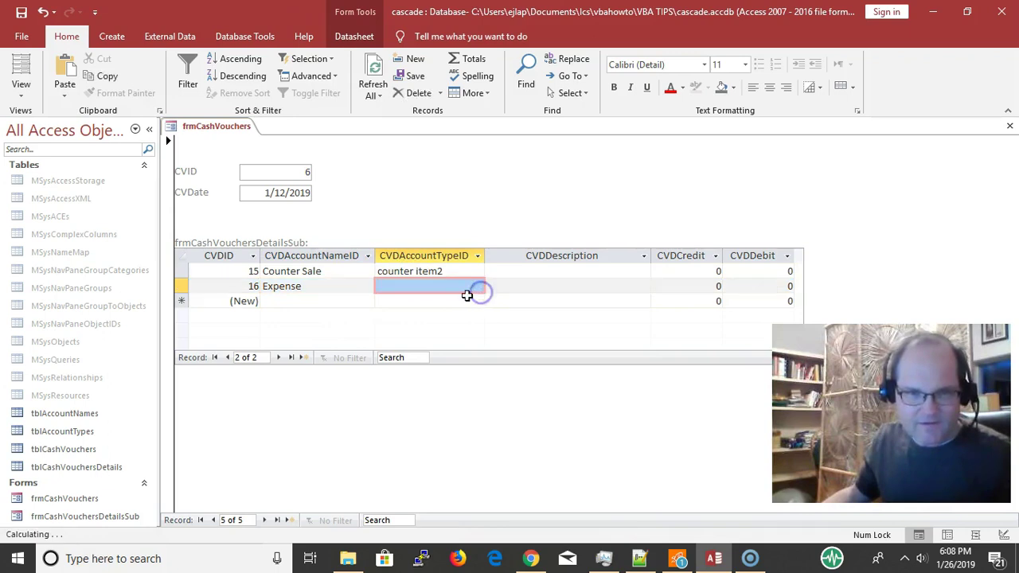
pyautogui.click(480, 291)
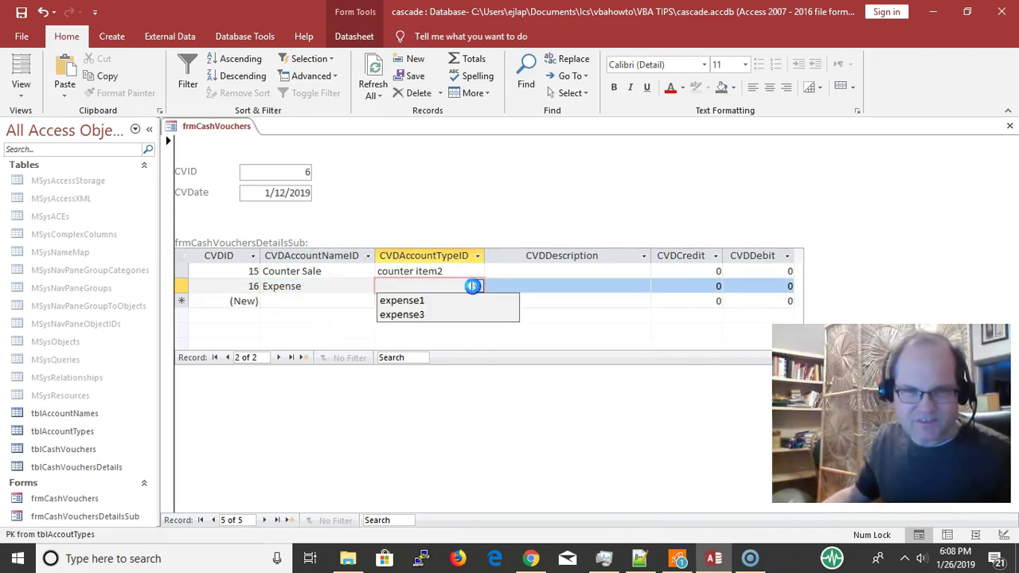
pyautogui.click(428, 313)
pyautogui.click(527, 301)
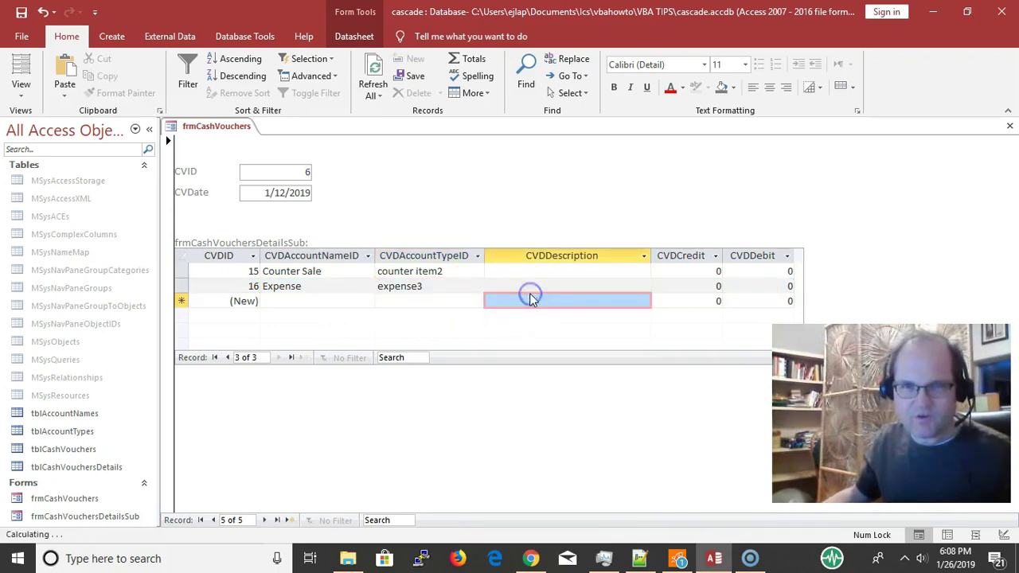
# Step: Open tblCashVouchers and tblCashVouchersDetails and examine how CVDMainID relates to the voucher's CVID
pyautogui.doubleClick(79, 450)
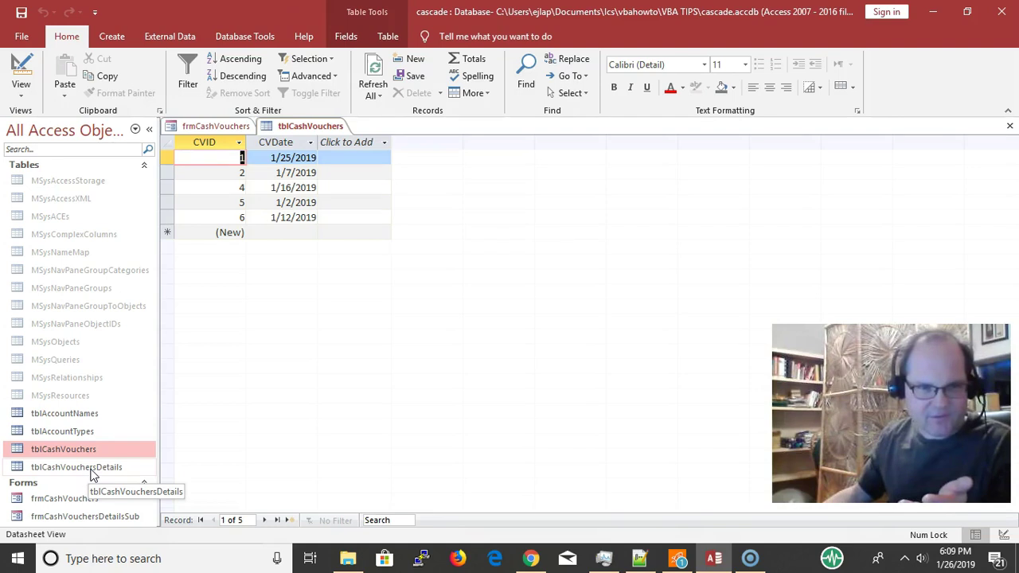
pyautogui.doubleClick(89, 468)
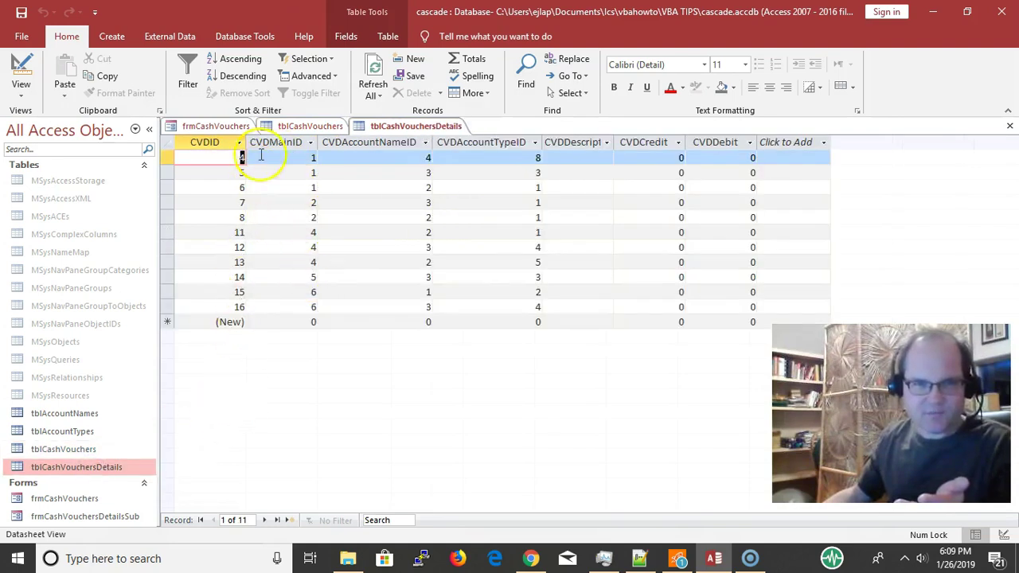
pyautogui.click(293, 156)
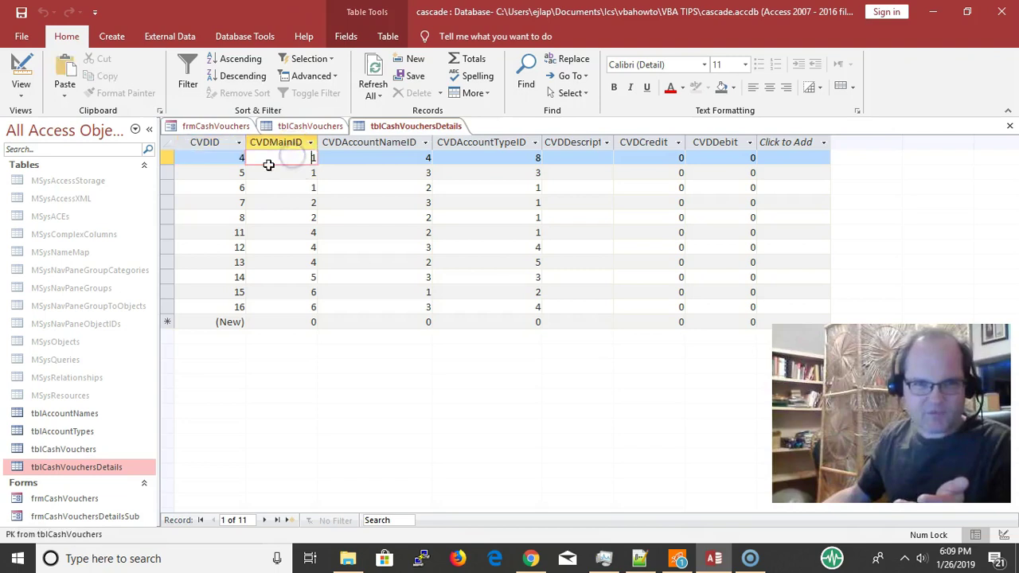
pyautogui.click(307, 129)
pyautogui.click(385, 128)
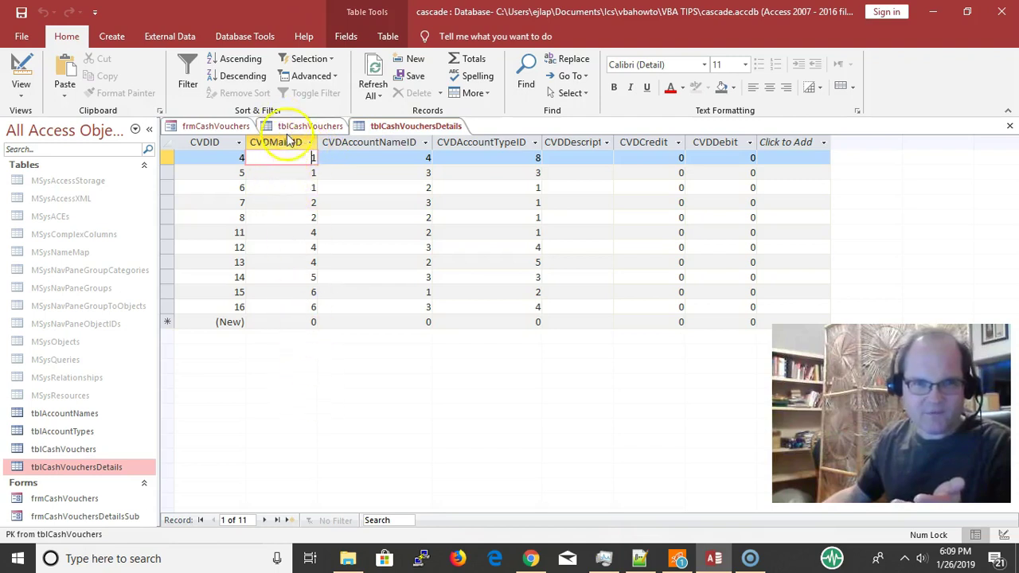
# Step: Compare the detail records with CVDMainID 1 and 4 against their parent vouchers, including their account name IDs
pyautogui.moveTo(172, 161); pyautogui.dragTo(184, 189)
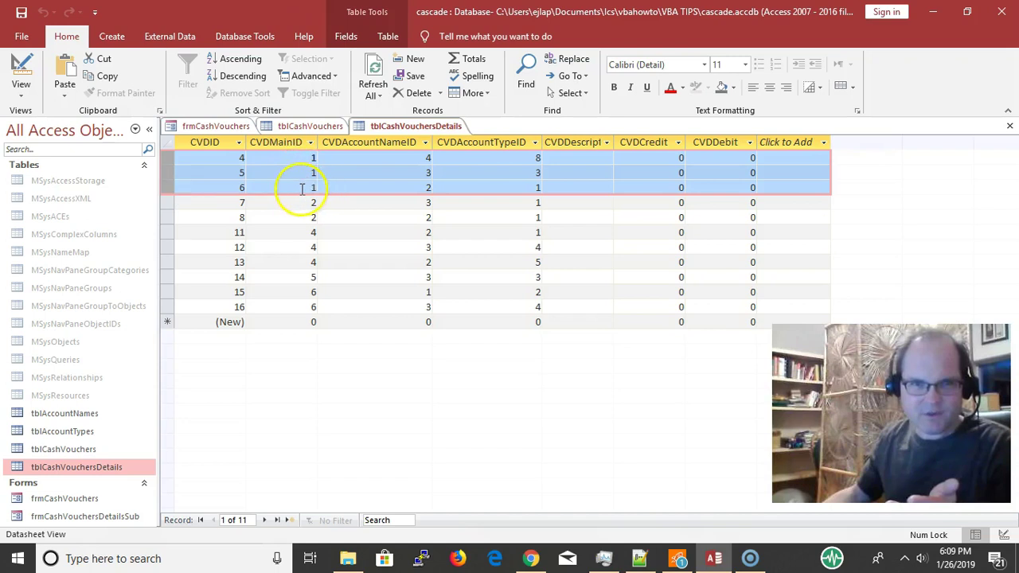
pyautogui.click(311, 128)
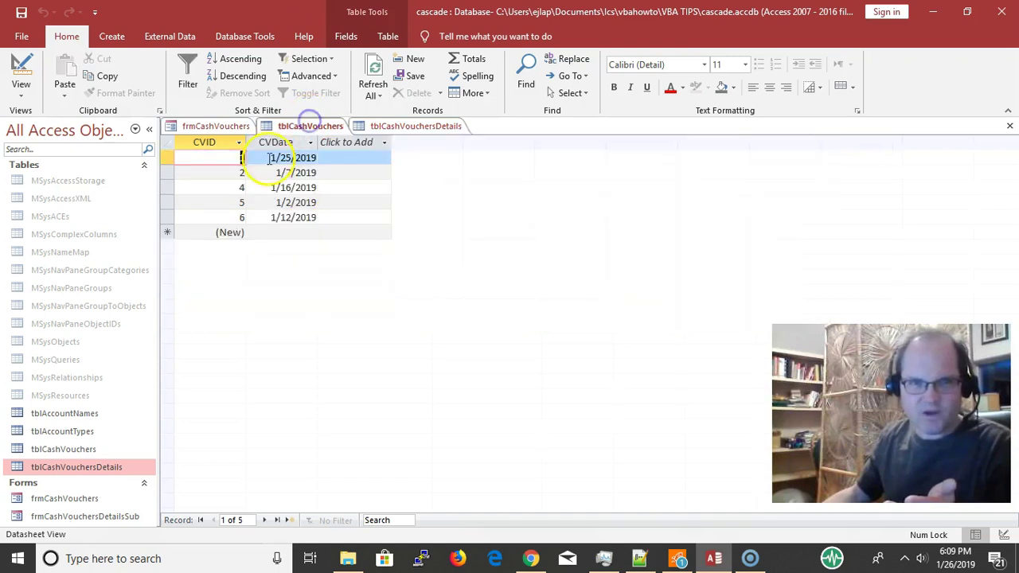
pyautogui.click(330, 156)
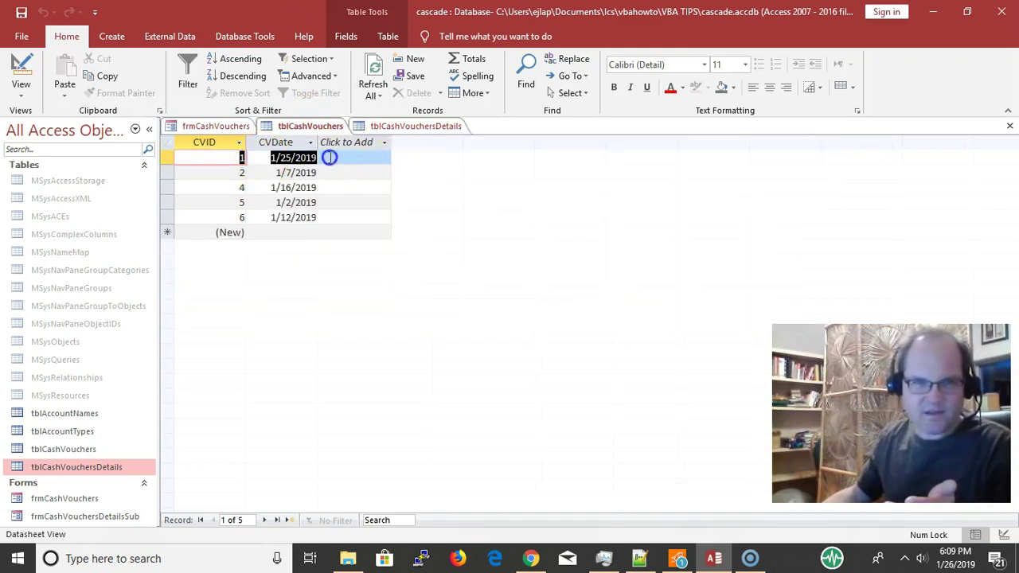
pyautogui.click(383, 126)
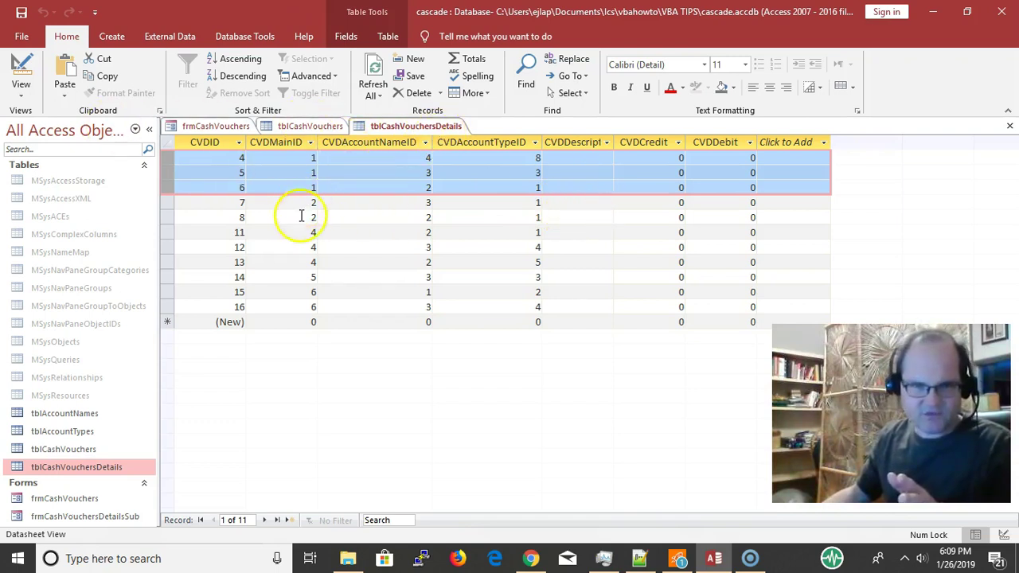
pyautogui.moveTo(169, 202); pyautogui.dragTo(175, 257)
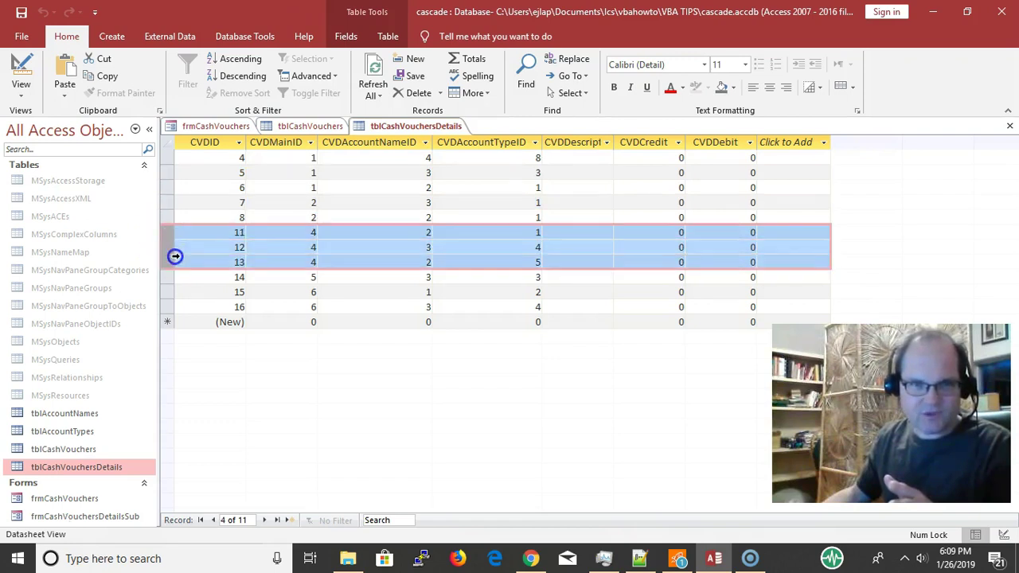
pyautogui.click(420, 247)
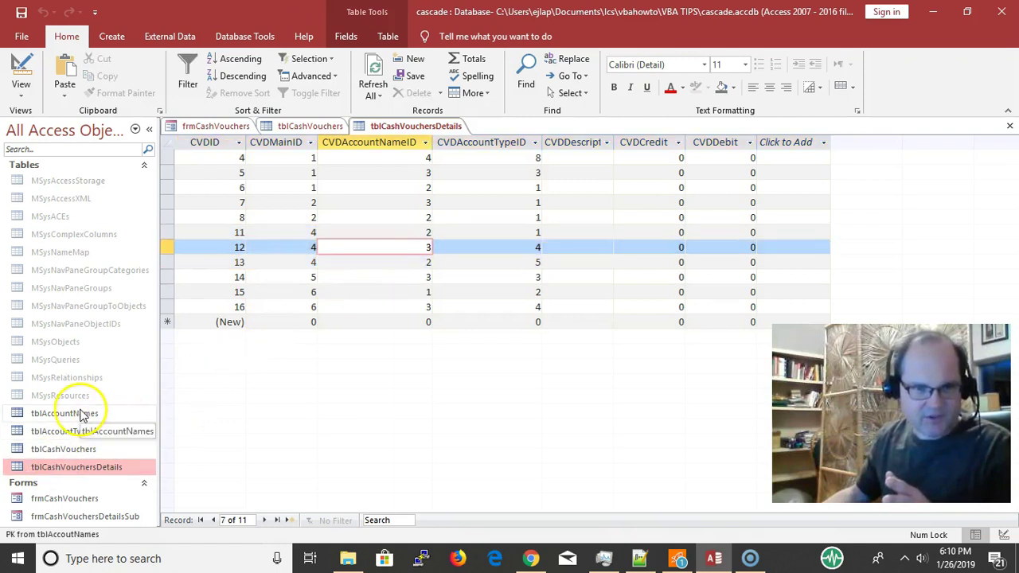
# Step: Open tblAccountTypes and tblAccountNames and examine the ANID primary key, particularly for the Expense record
pyautogui.doubleClick(83, 434)
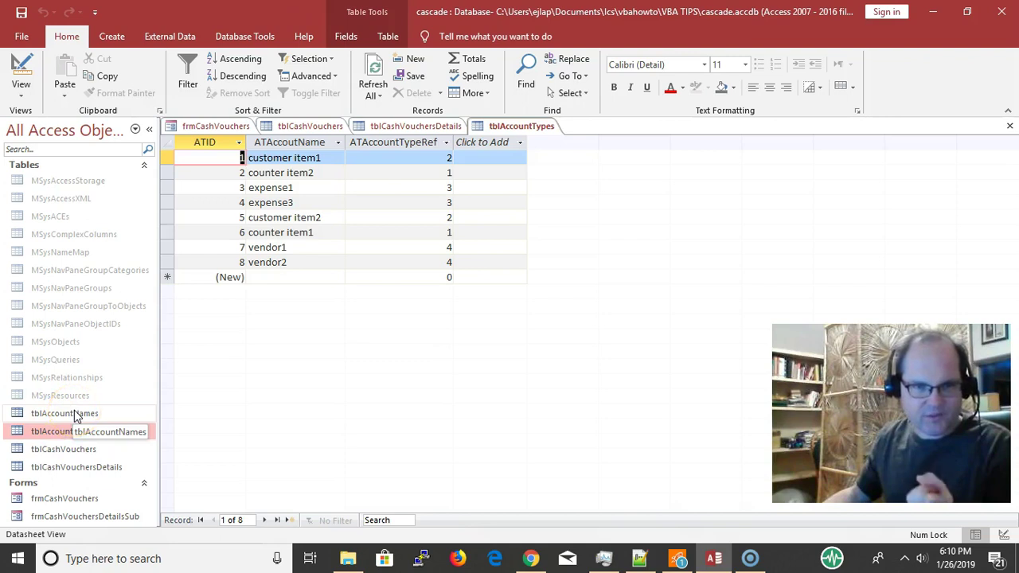
pyautogui.click(76, 414)
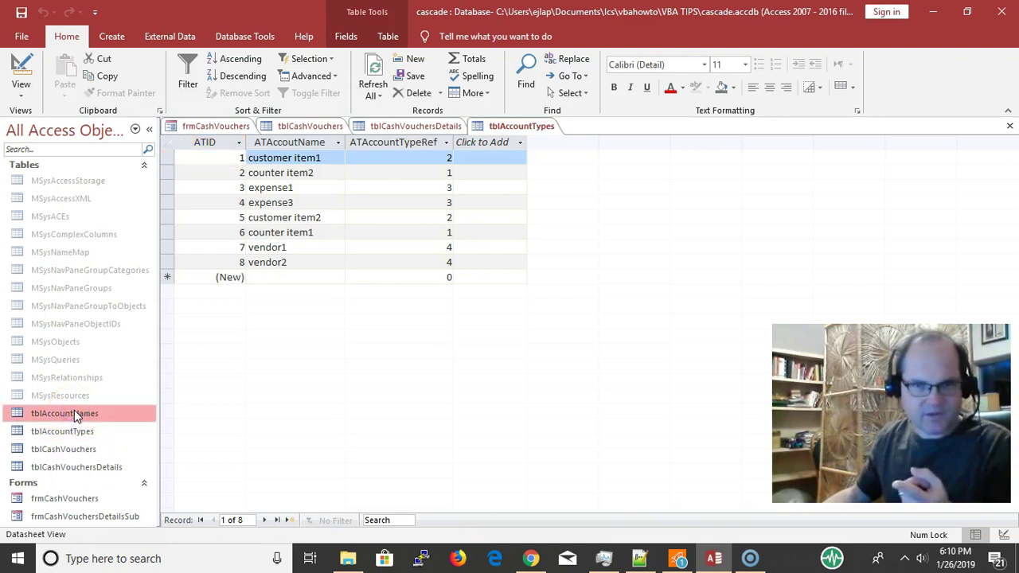
pyautogui.doubleClick(74, 414)
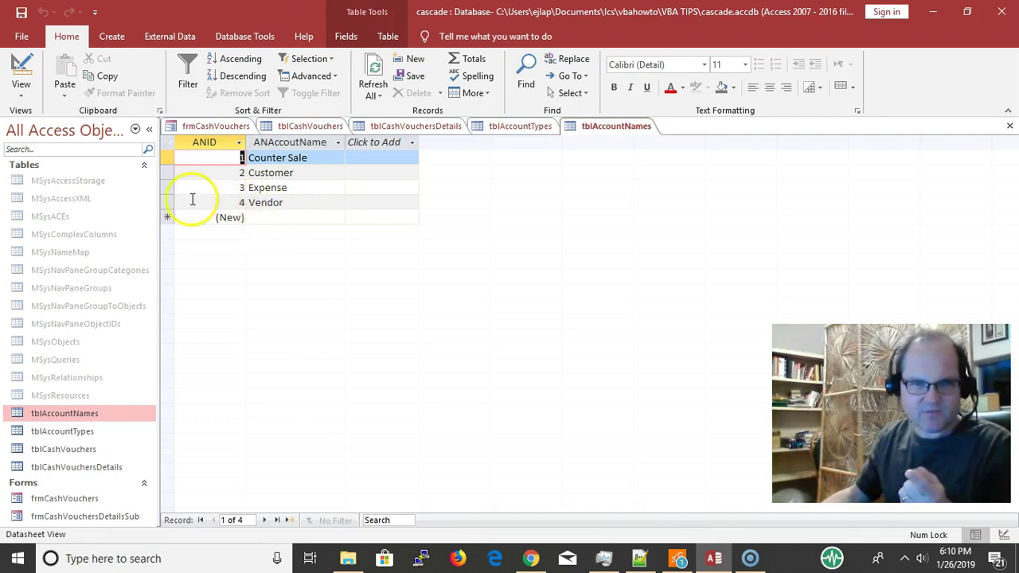
pyautogui.click(216, 127)
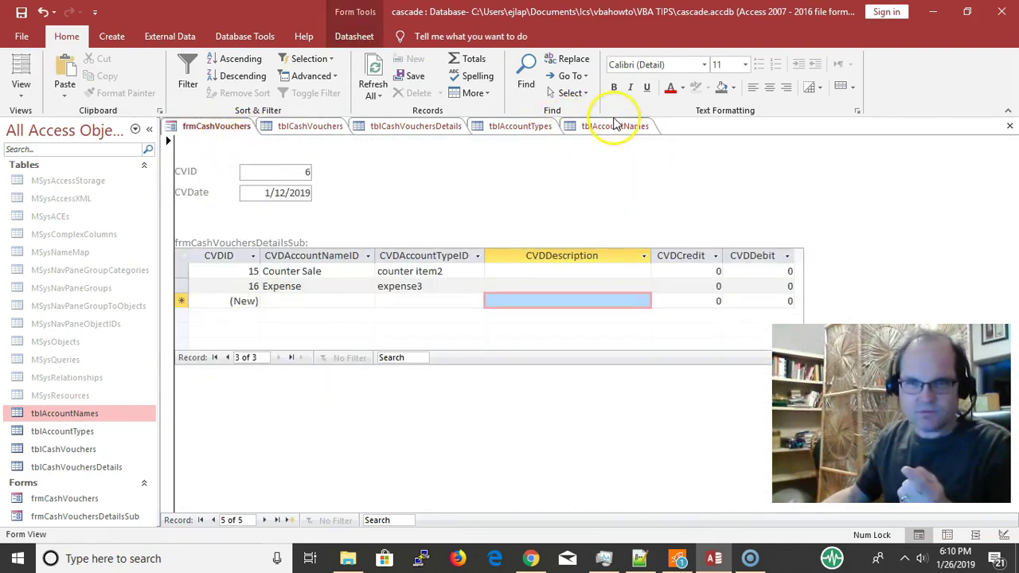
pyautogui.click(613, 126)
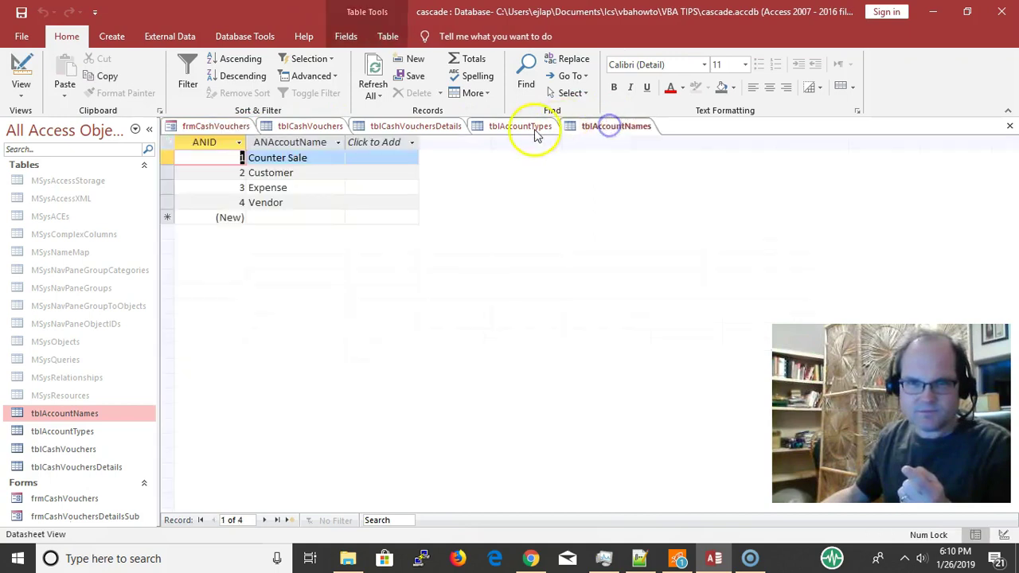
pyautogui.click(226, 143)
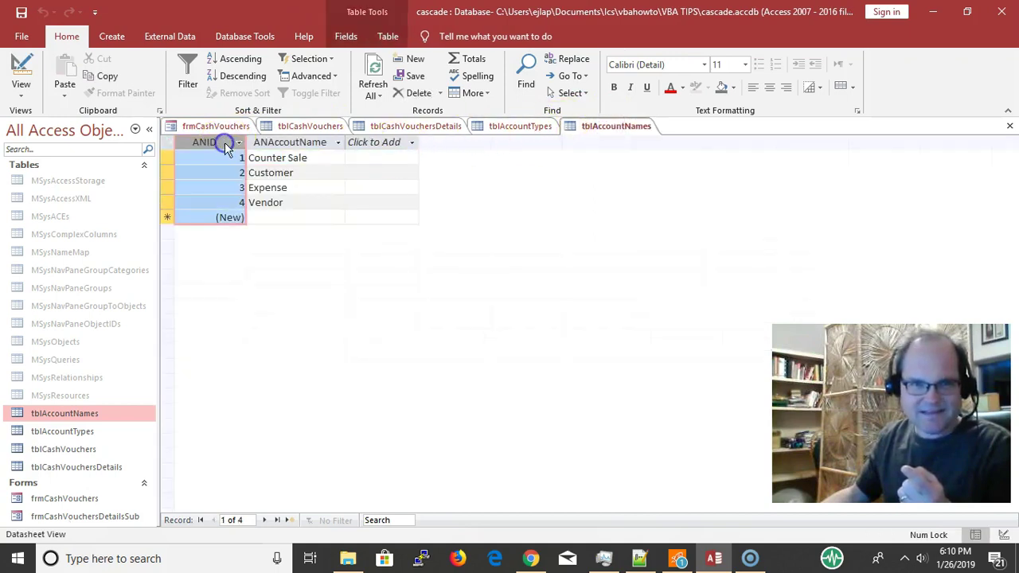
pyautogui.click(216, 185)
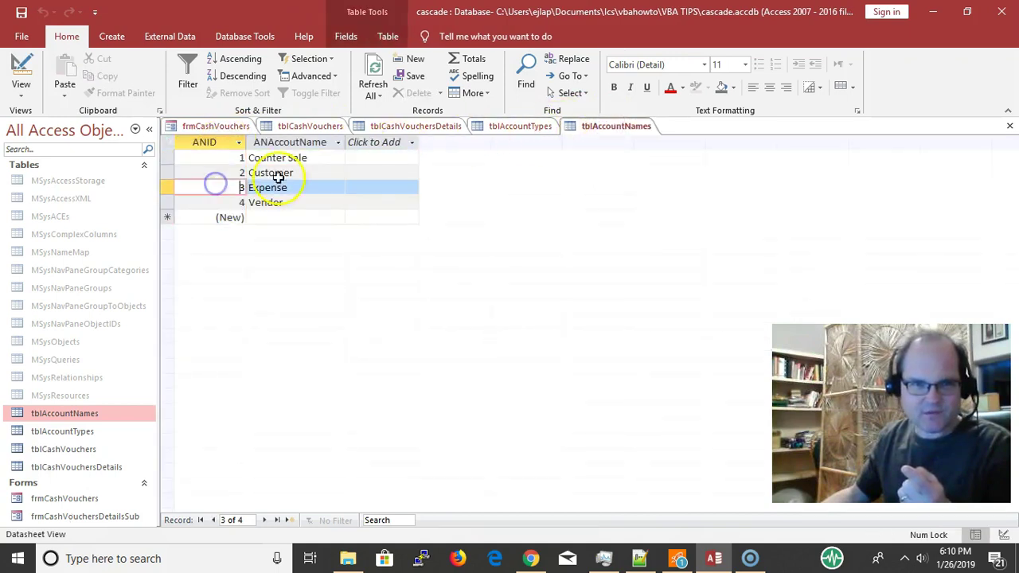
# Step: Examine the ATAccountTypeRef column in tblAccountTypes and highlight the expense1 and expense3 records
pyautogui.click(517, 128)
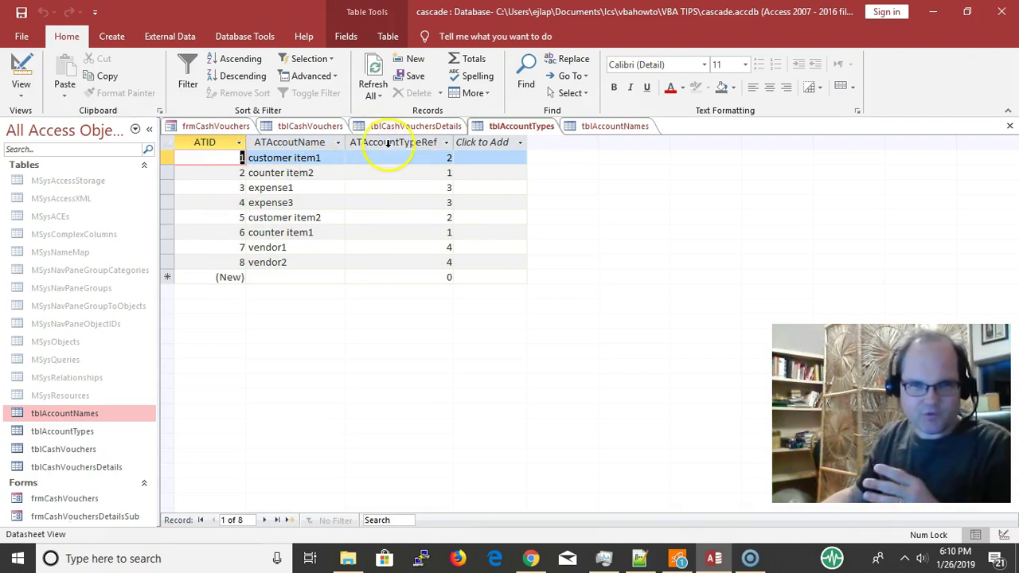
pyautogui.click(389, 143)
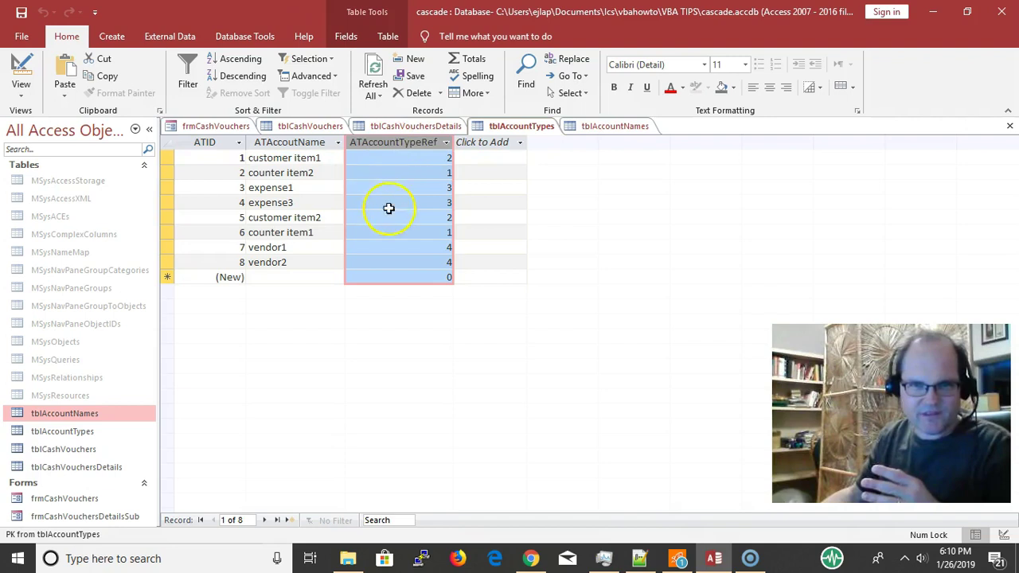
pyautogui.click(412, 158)
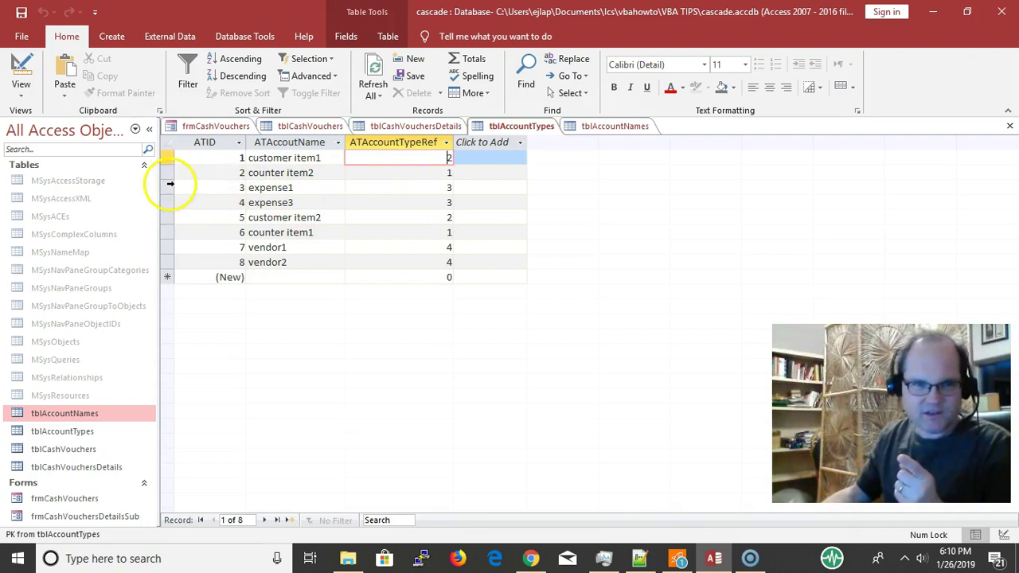
pyautogui.moveTo(166, 188); pyautogui.dragTo(166, 203)
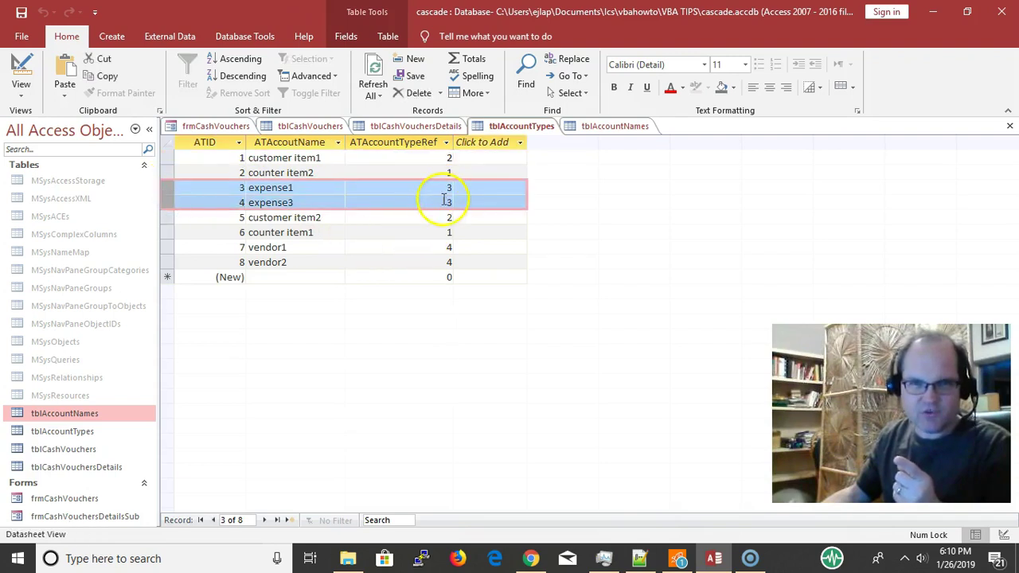
# Step: Compare the Expense record's ANID in tblAccountNames with the ATAccountTypeRef values in tblAccountTypes, and return to the frmCashVouchers form
pyautogui.click(621, 127)
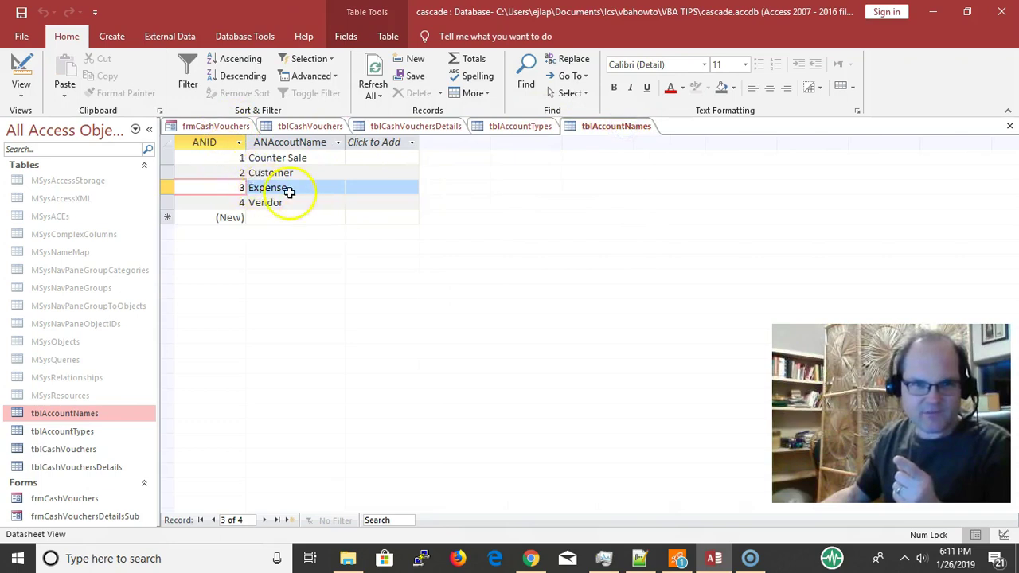
pyautogui.click(219, 188)
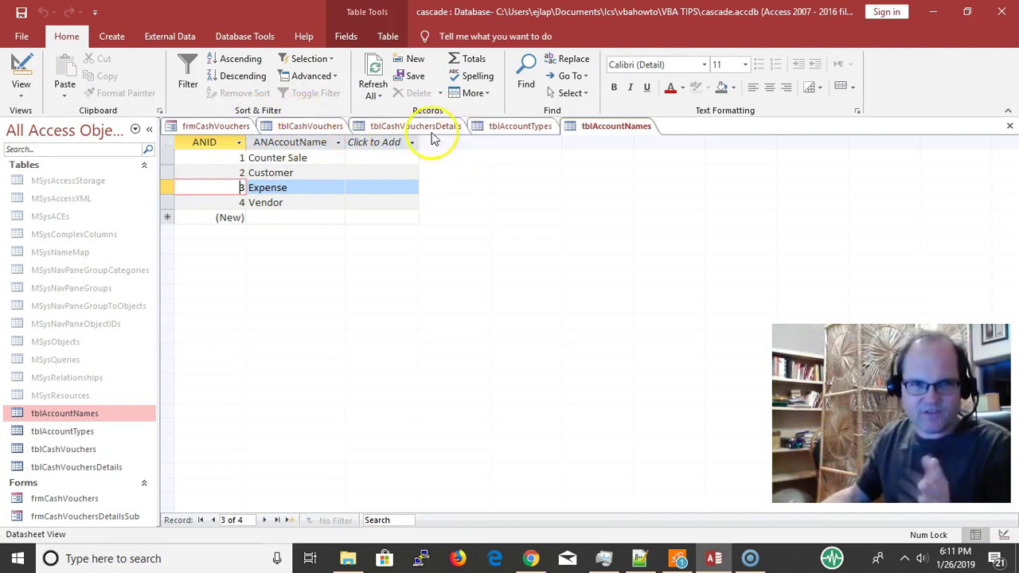
pyautogui.click(510, 125)
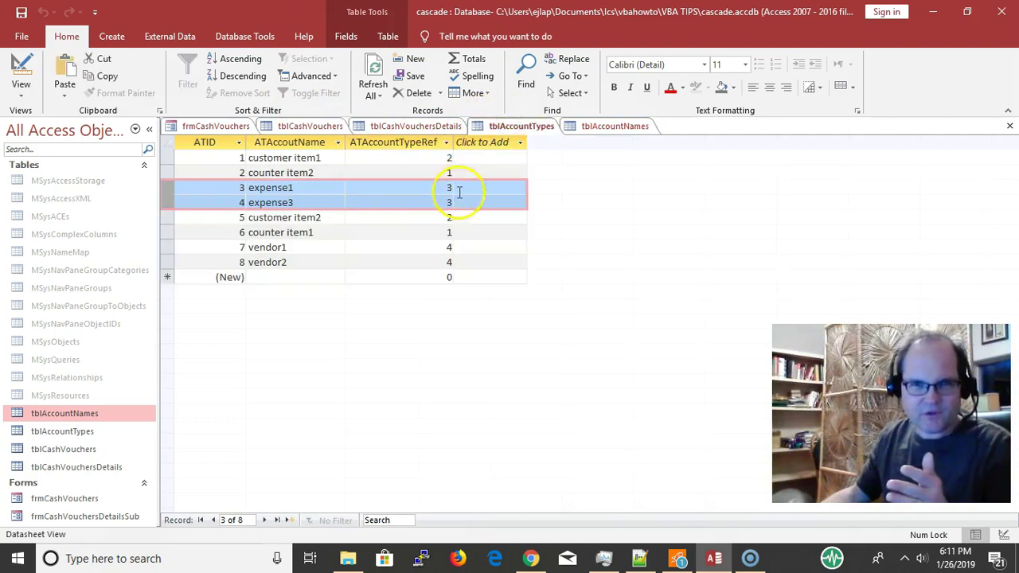
pyautogui.click(393, 142)
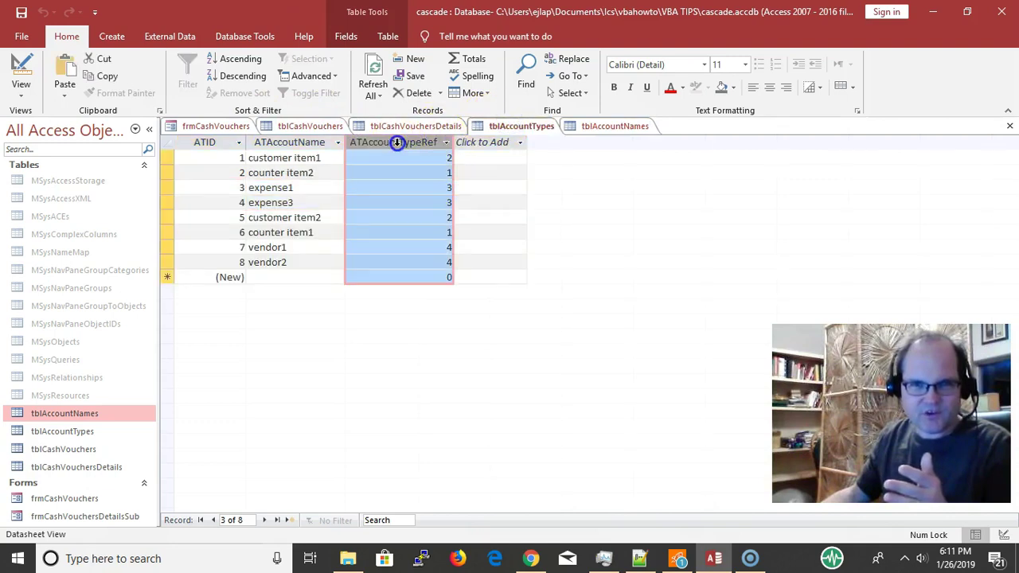
pyautogui.click(394, 194)
pyautogui.click(363, 221)
pyautogui.click(362, 201)
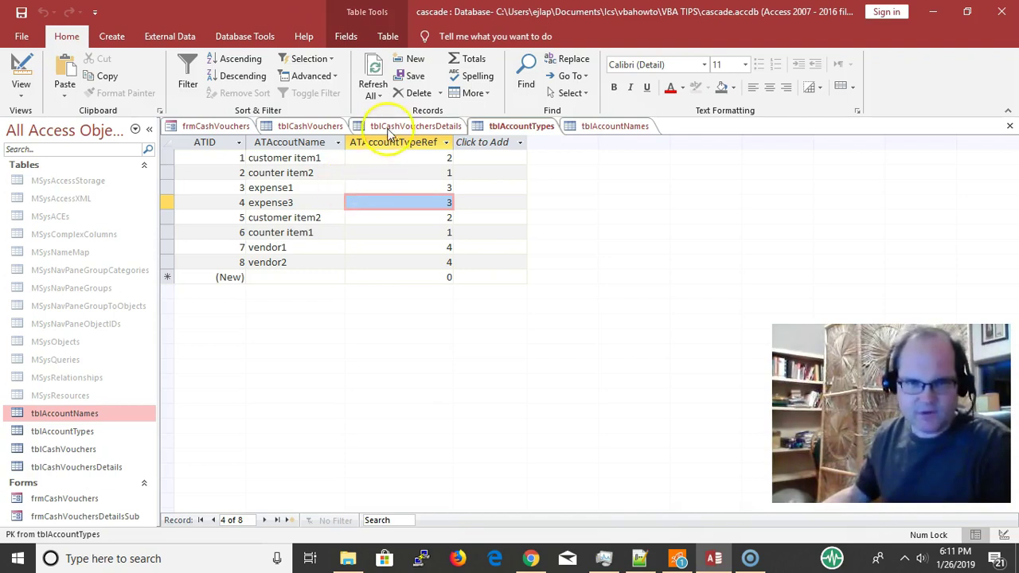
pyautogui.click(393, 163)
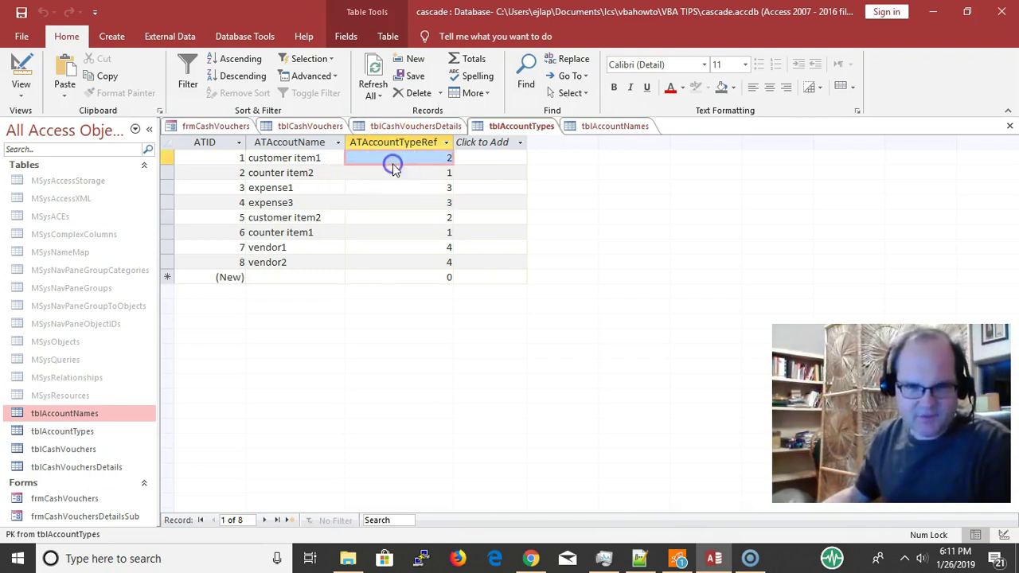
pyautogui.click(395, 189)
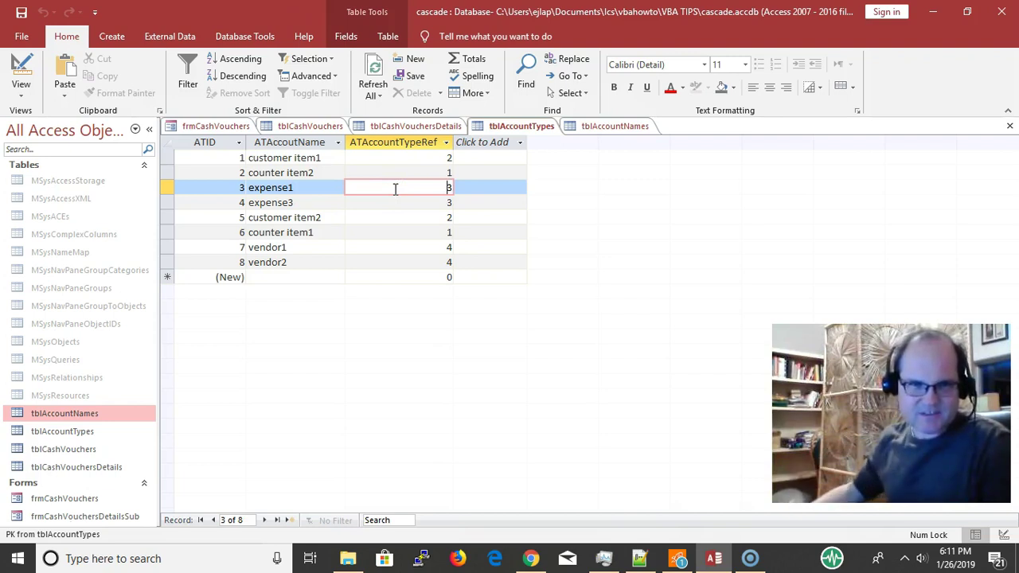
pyautogui.click(220, 126)
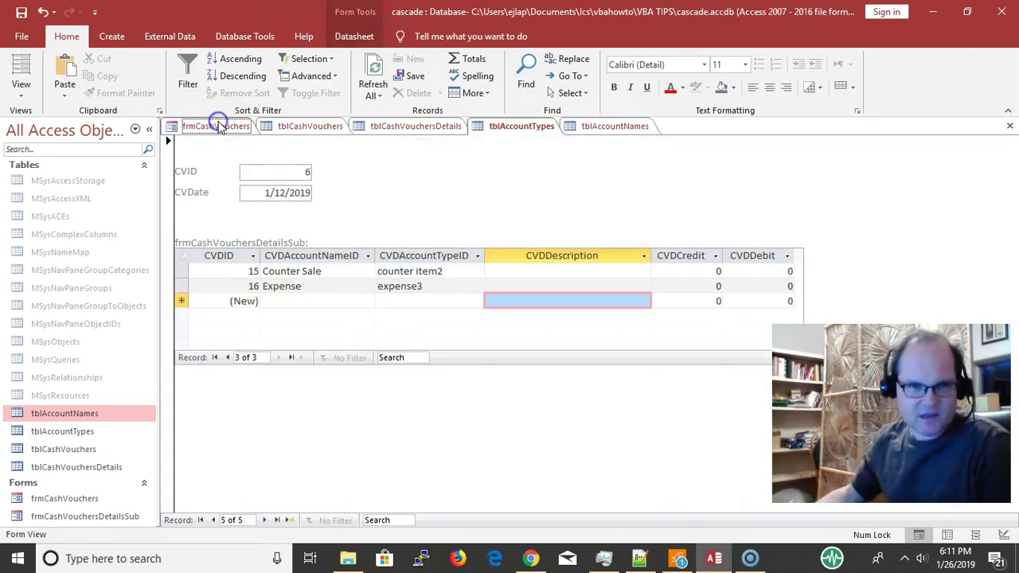
# Step: Save the pending changes to the frmCashVouchersDetailsSub form
pyautogui.click(269, 192)
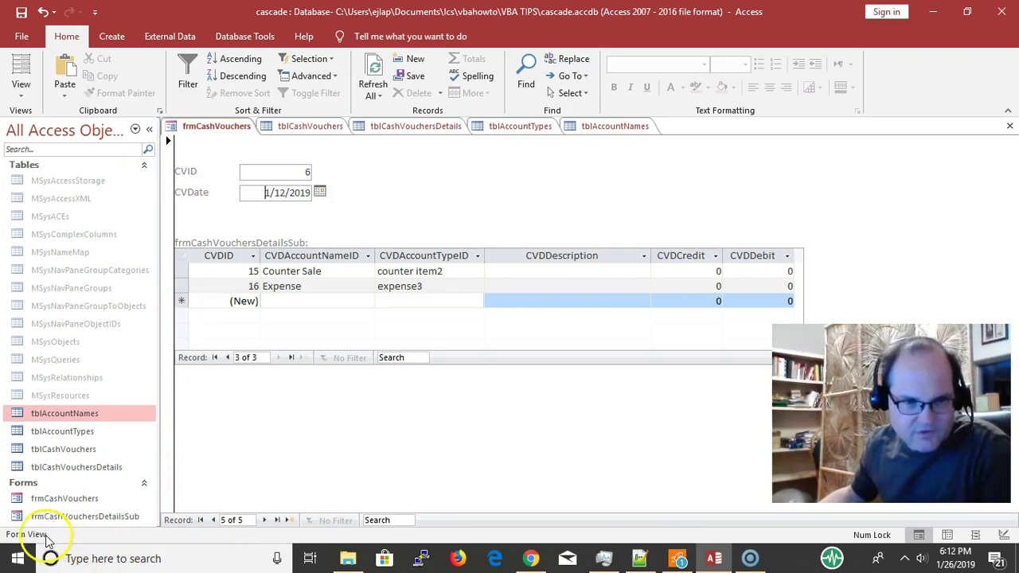
pyautogui.click(86, 500)
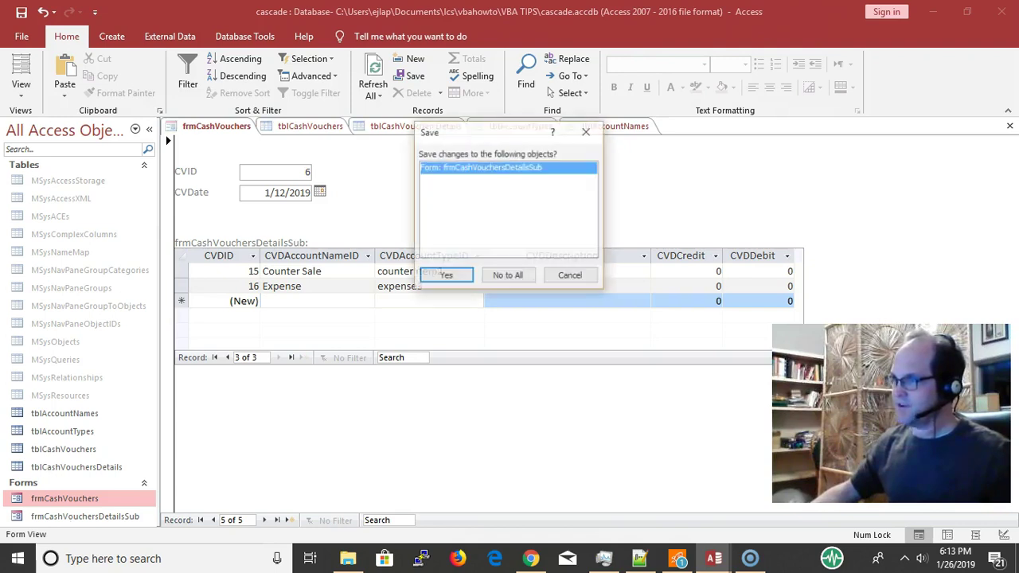
pyautogui.hotkey('ctrl', 'F4')
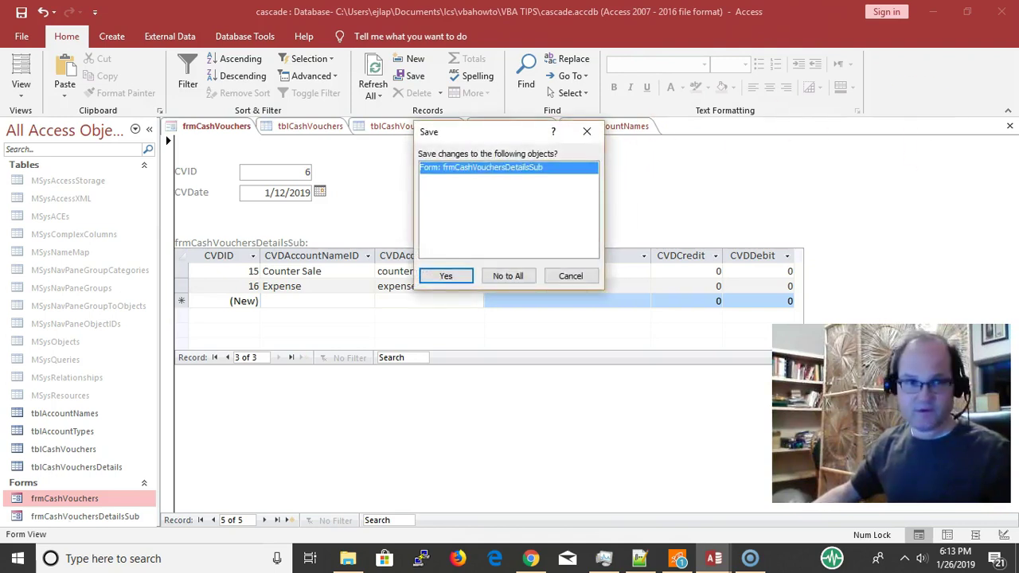
pyautogui.click(451, 277)
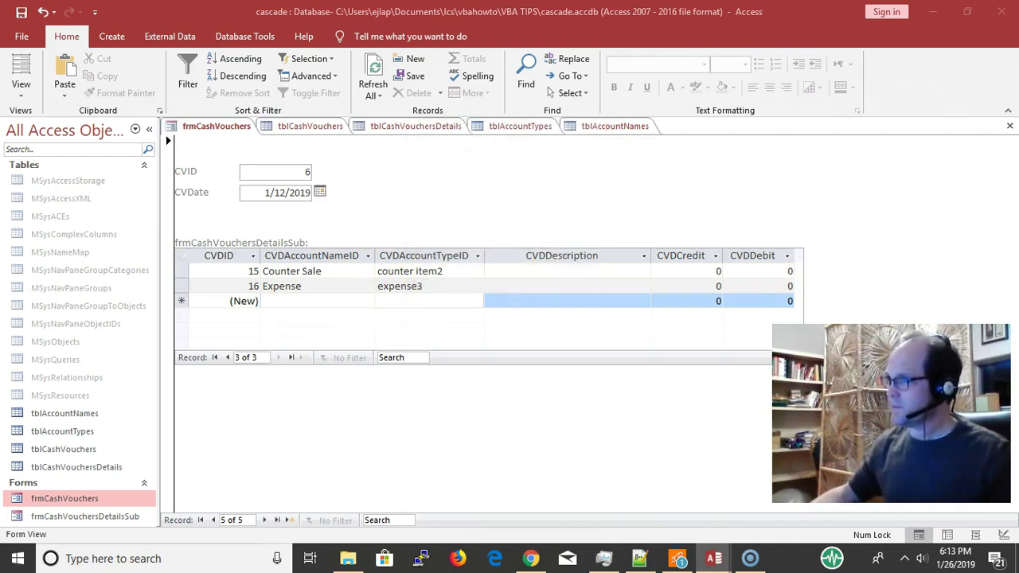
# Step: Open the VBA code of frmCashVouchersDetailsSub and examine its event procedures, highlighting the SetRecordsource call in CVDAccountNameID_AfterUpdate
pyautogui.hotkey('alt', 'F11')
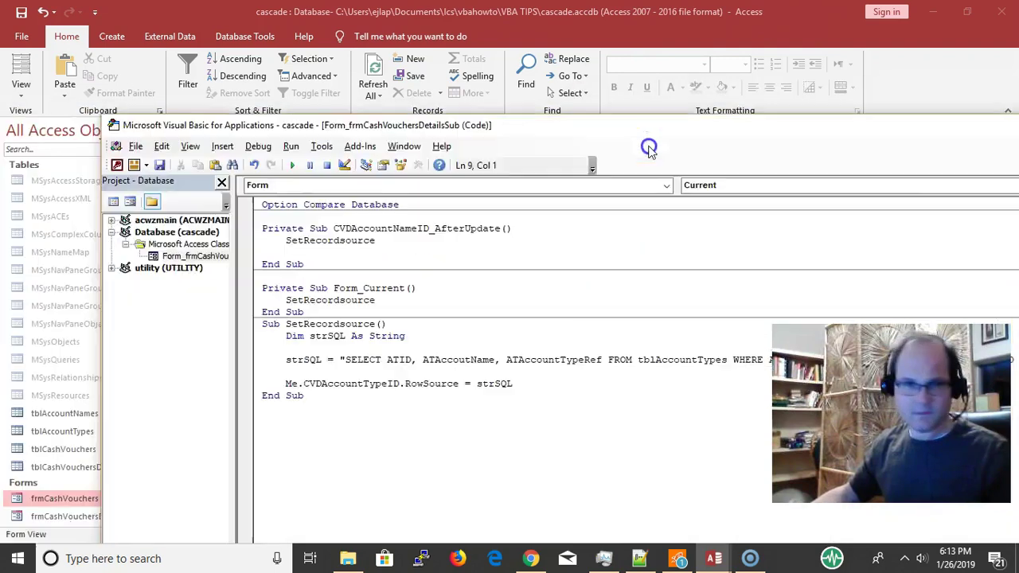
pyautogui.moveTo(551, 55); pyautogui.dragTo(594, 43)
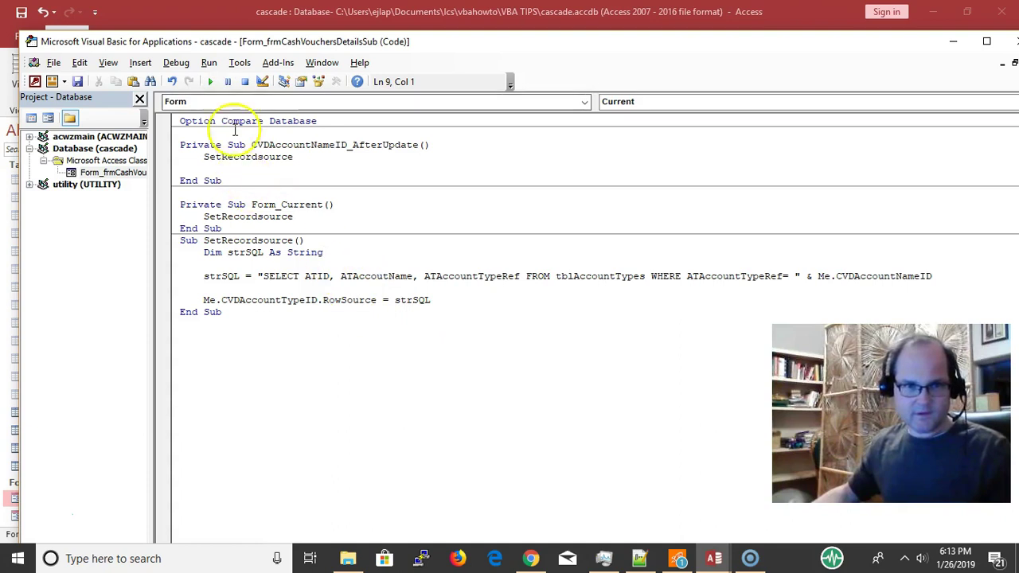
pyautogui.doubleClick(243, 157)
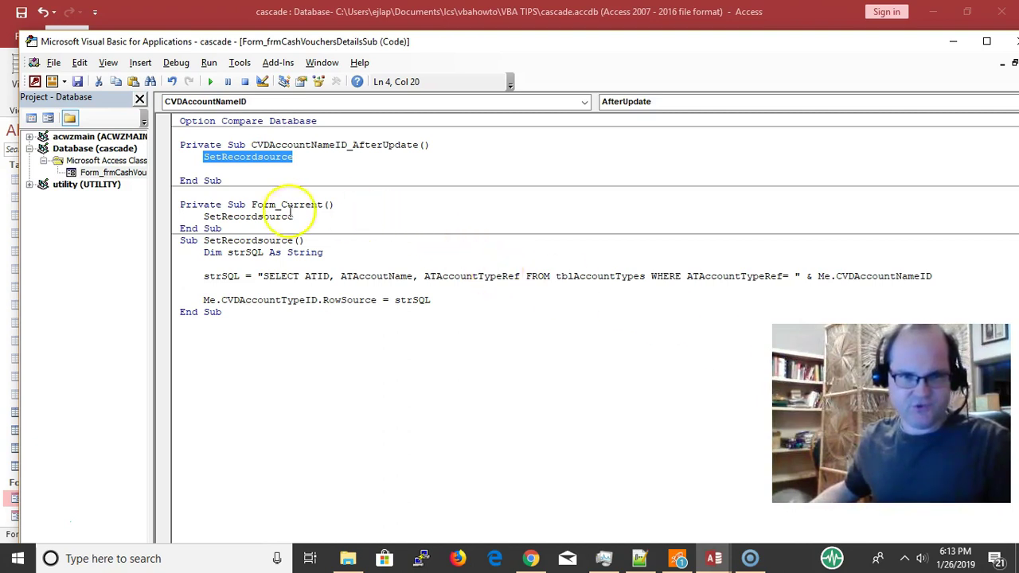
pyautogui.moveTo(167, 231); pyautogui.dragTo(171, 139)
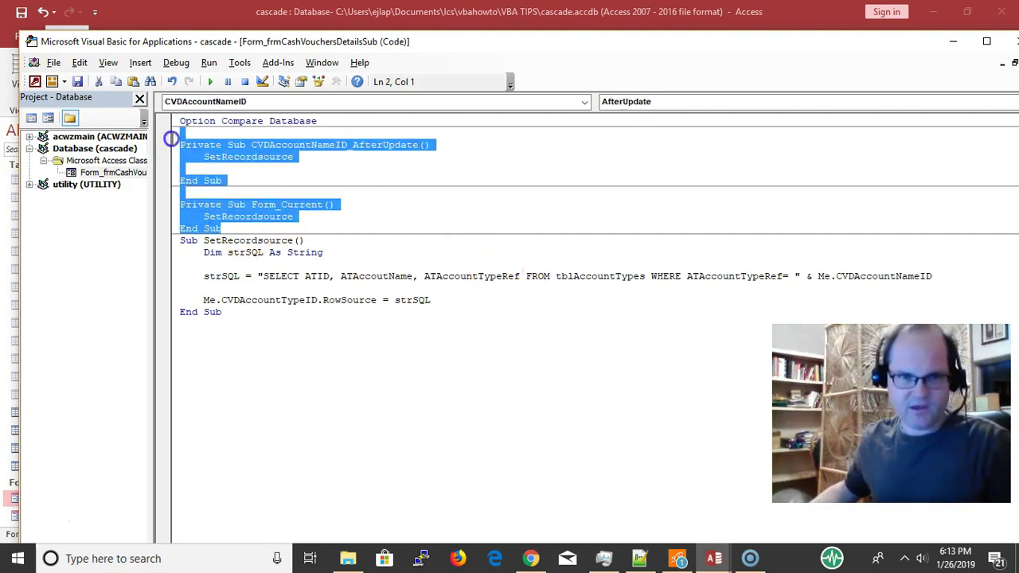
pyautogui.click(303, 172)
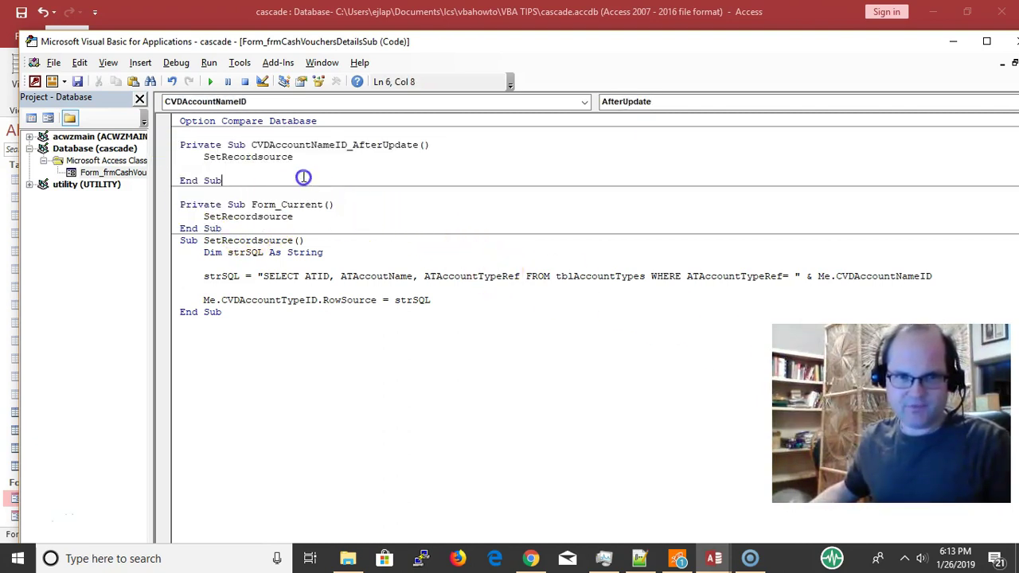
pyautogui.doubleClick(259, 157)
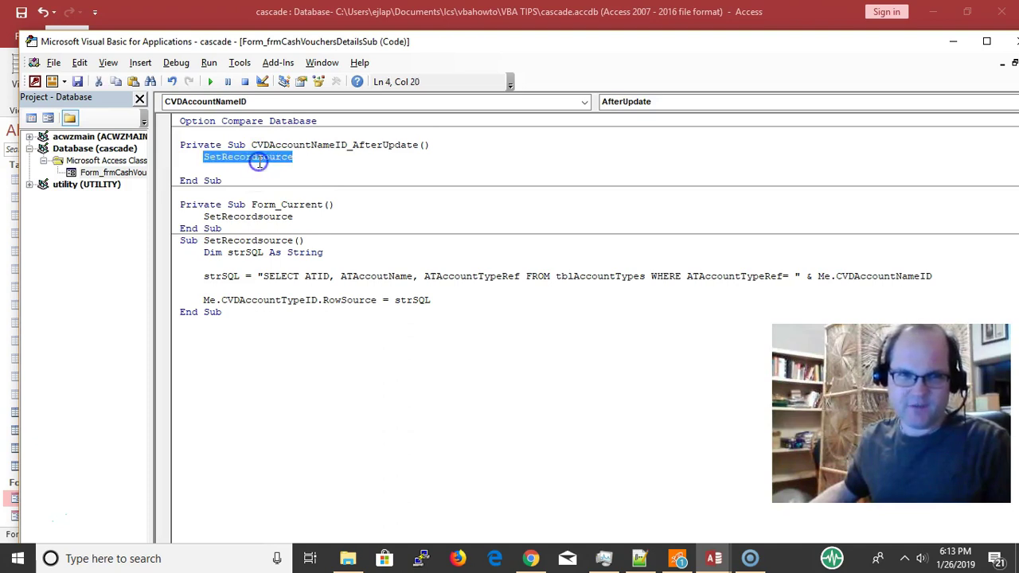
# Step: Examine the Form_Current event and its SetRecordsource call, and compare it with the same call in CVDAccountNameID_AfterUpdate
pyautogui.click(304, 203)
pyautogui.doubleClick(304, 203)
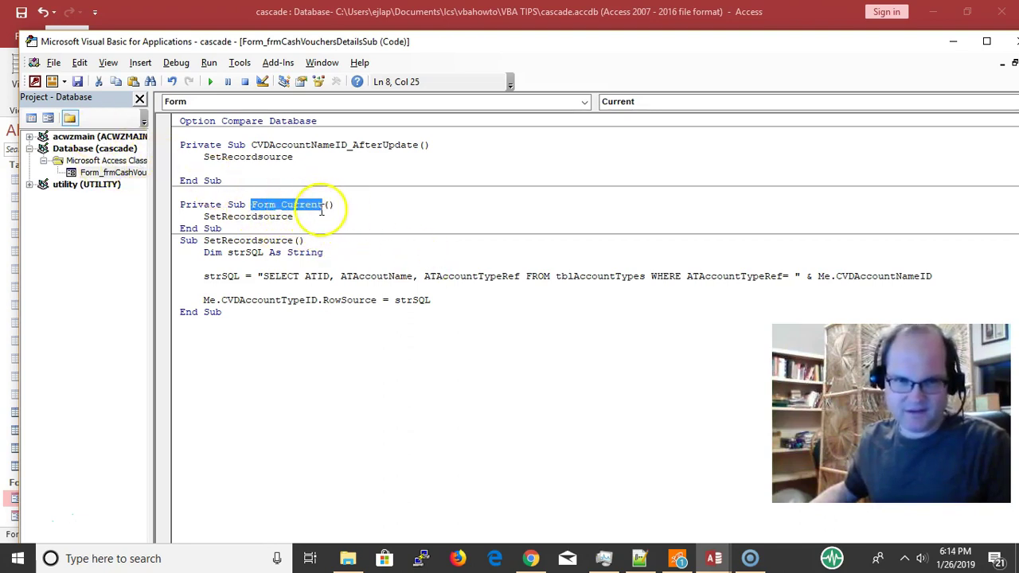
pyautogui.click(271, 211)
pyautogui.doubleClick(271, 213)
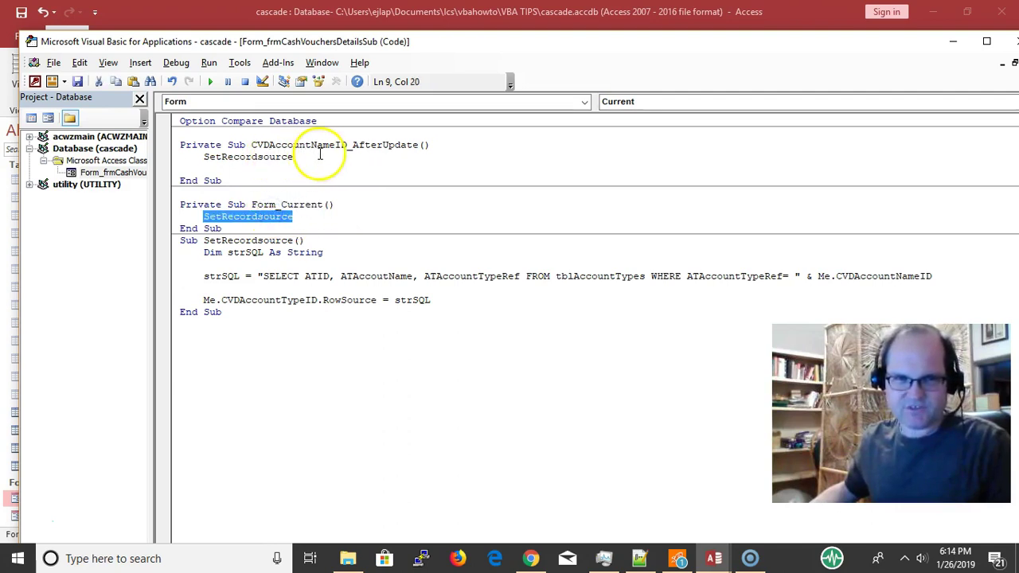
pyautogui.doubleClick(249, 157)
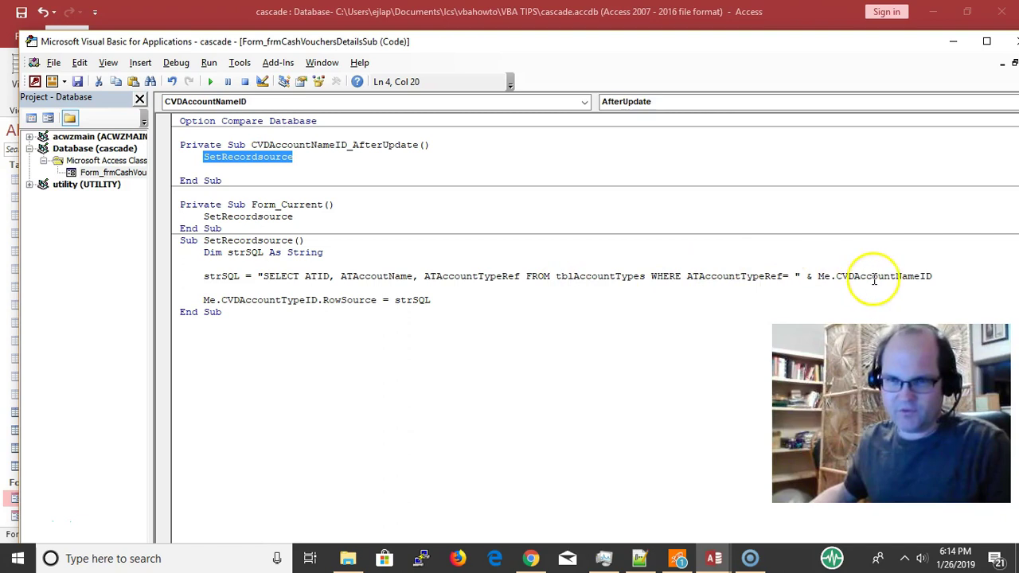
# Step: Examine the Me.CVDAccountNameID criterion in the strSQL statement and the line assigning strSQL to the CVDAccountTypeID RowSource
pyautogui.moveTo(930, 276); pyautogui.dragTo(819, 277)
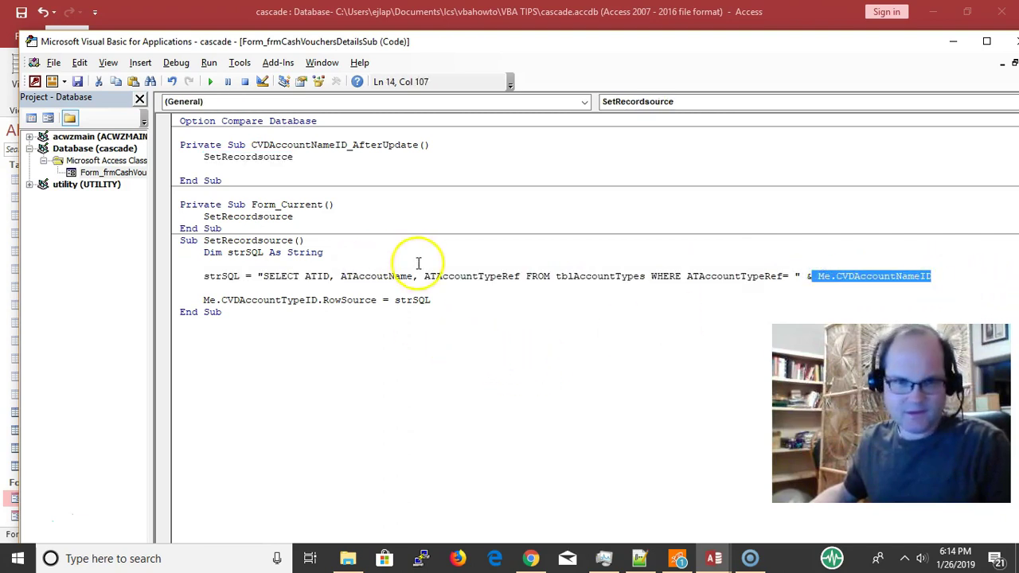
pyautogui.moveTo(432, 300); pyautogui.dragTo(207, 300)
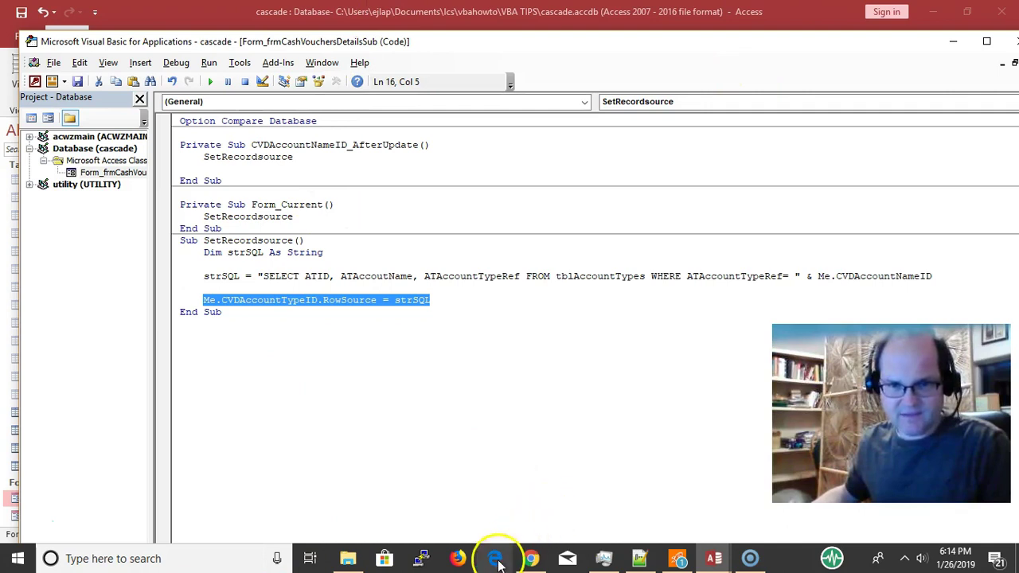
pyautogui.moveTo(529, 564)
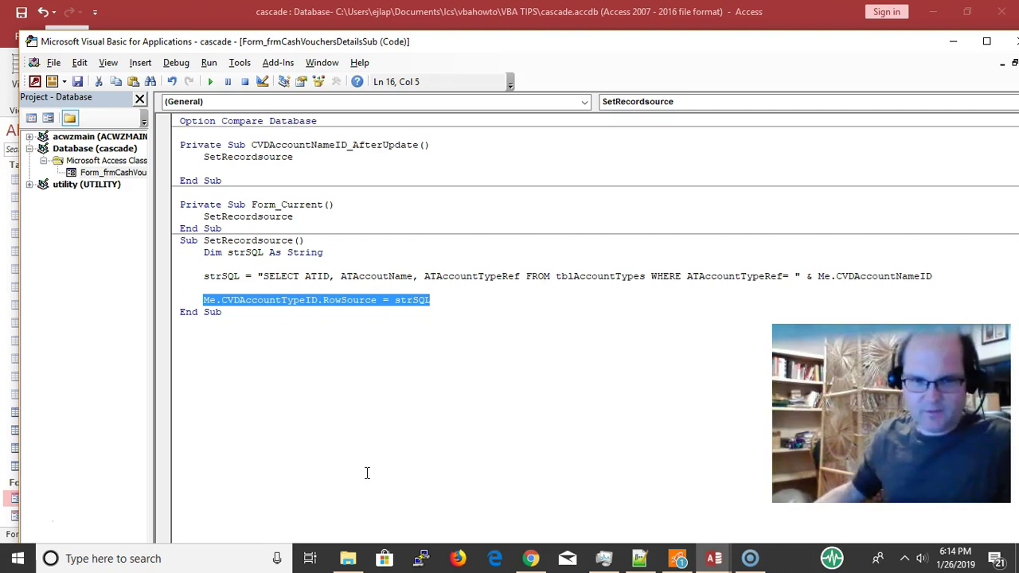
pyautogui.click(444, 527)
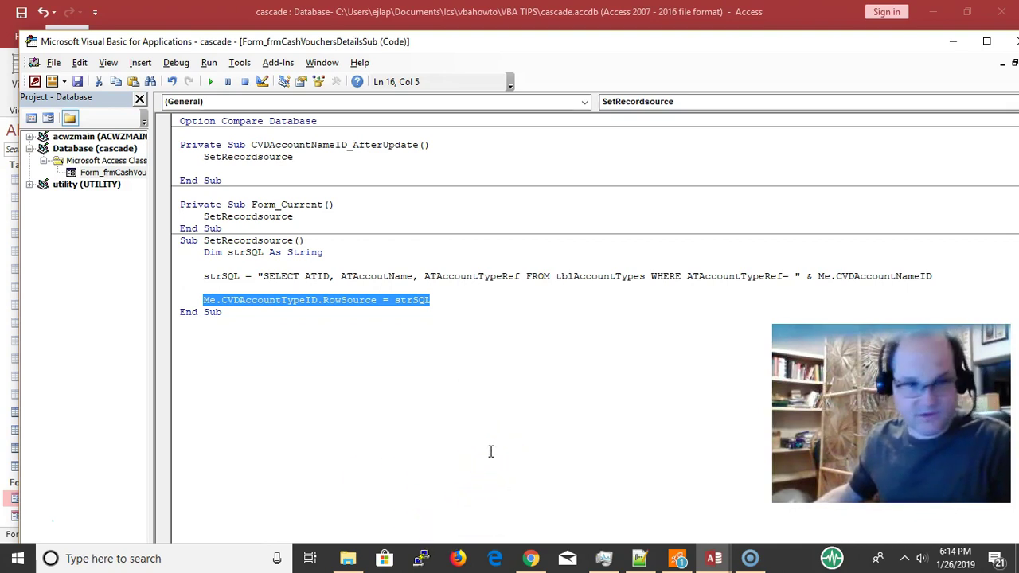